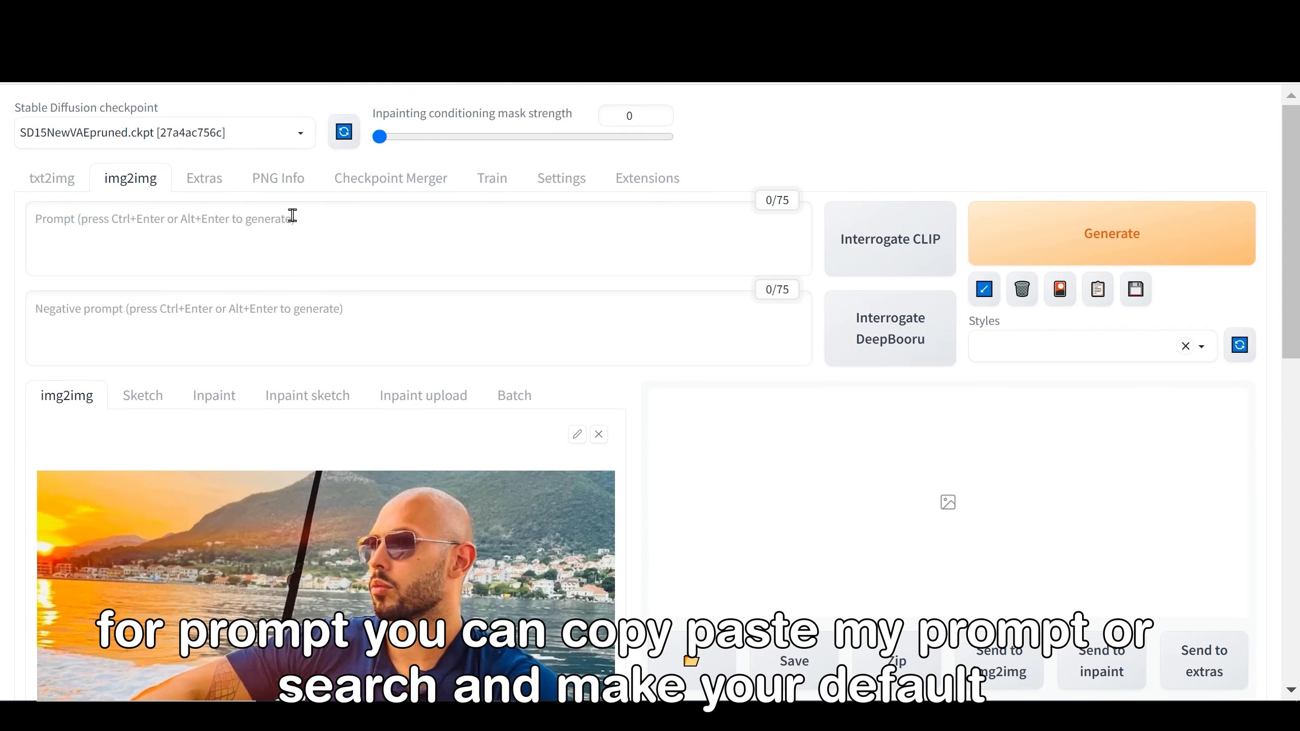
- Enter the prompt "Anime cyberpunk man with Pastel Rainbow white blue short hair,Light Pink eyes, 20 years old, by makoto shinkai, stanley artgerm lau, wlop, rossdraws"
left_click(248, 241)
type("\"Anime cyberpunk women with Pastel Rainbow white blue short hair,Light Pink eyes, 20 years old, by makoto shinkai, stanley artgerm lau, wlop, rossdraws\"")
left_click_drag(177, 226, 135, 226)
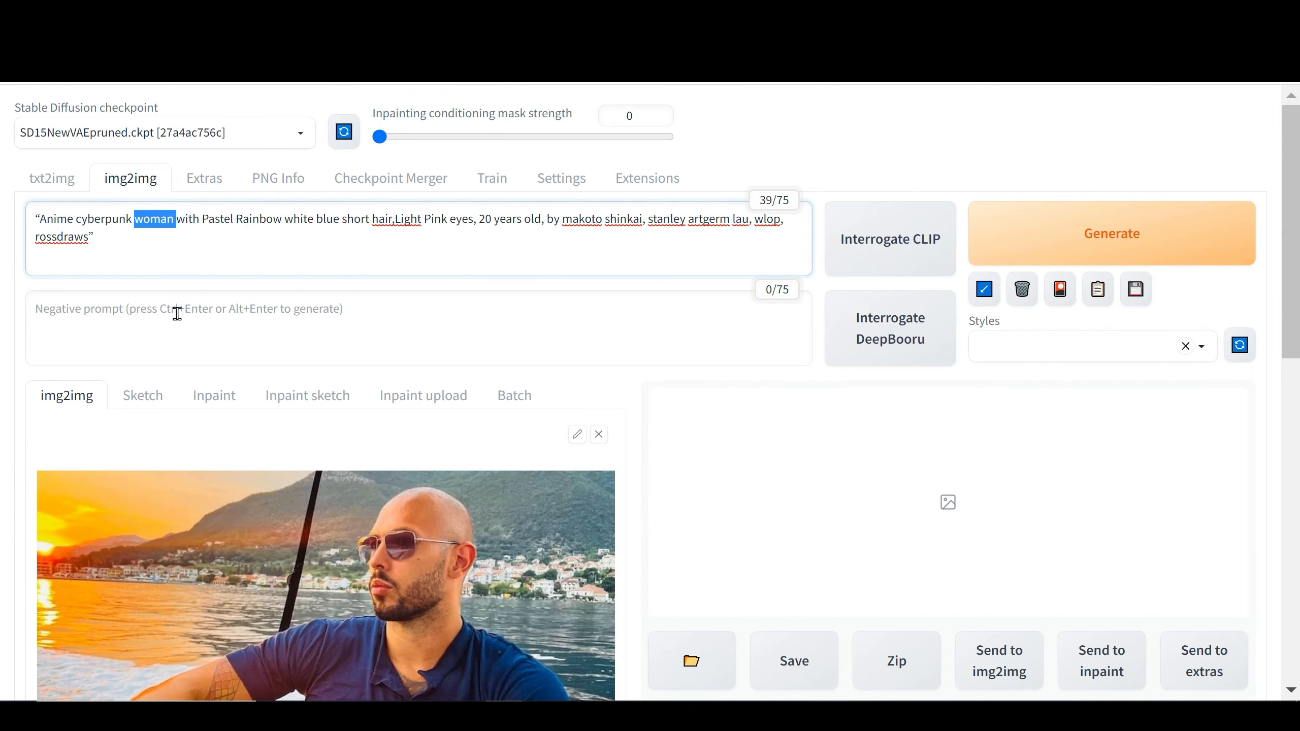
type("man")
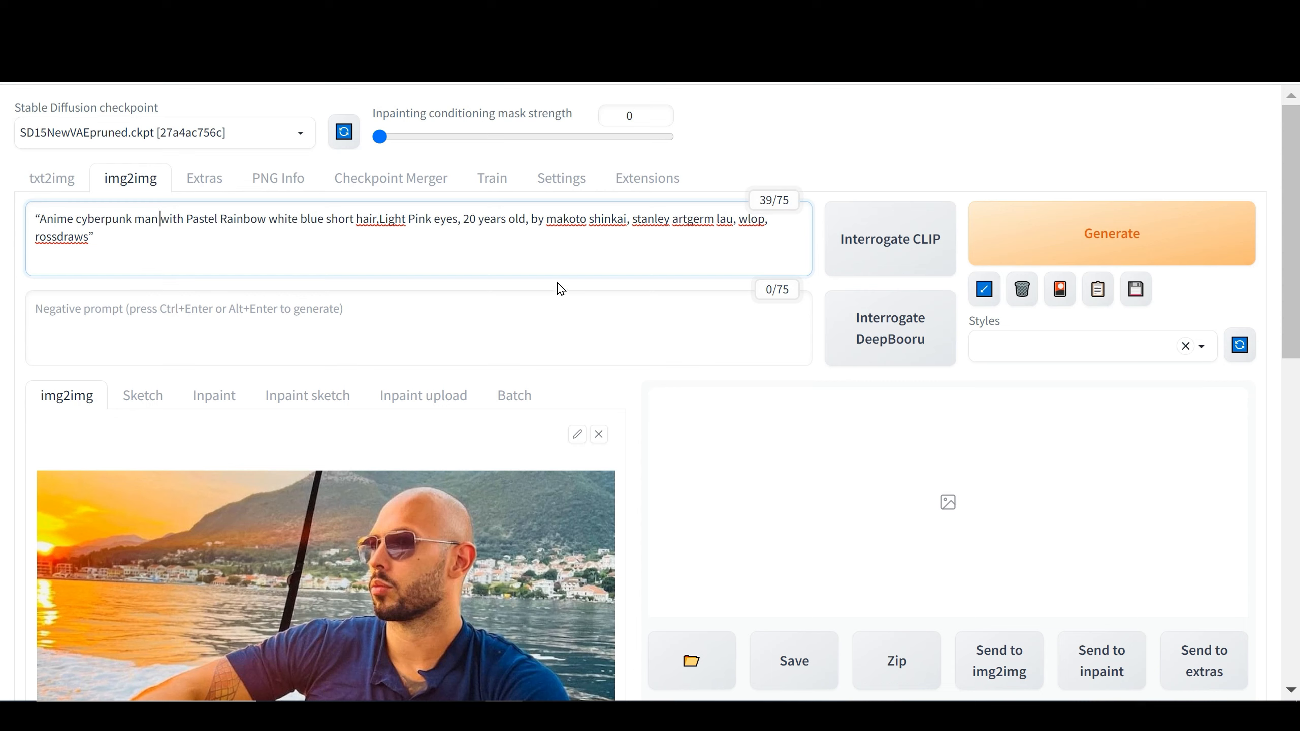
left_click(646, 266)
- Set the output image size to a width of 1000 and a height of 563 to match the source photo
scroll(635, 390, "down", 10)
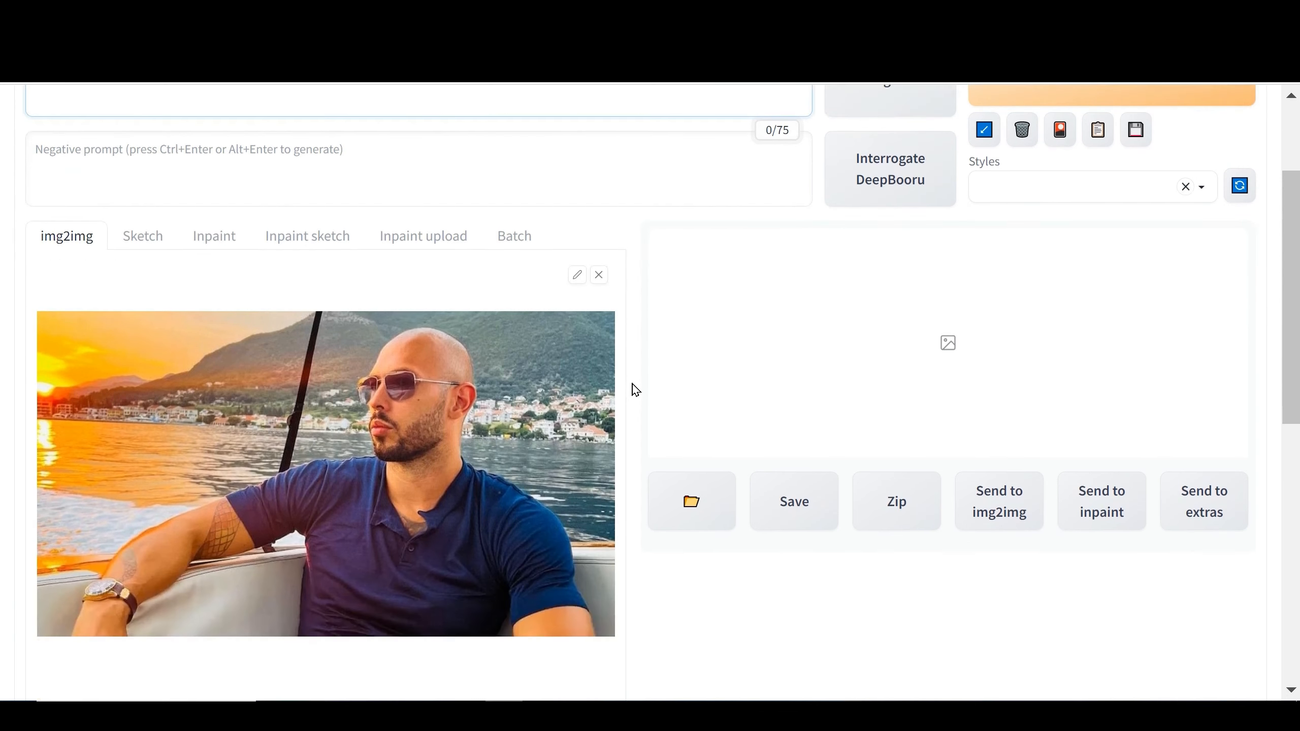
scroll(631, 399, "down", 3)
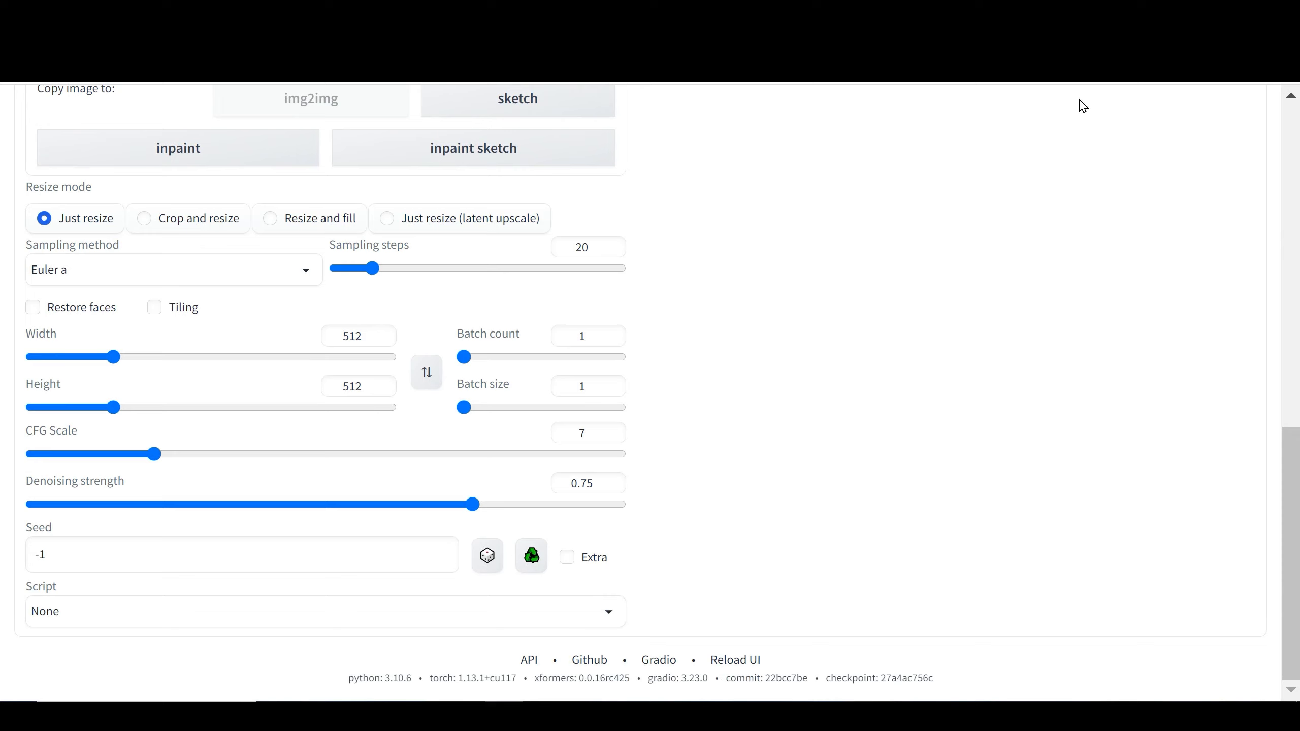
scroll(809, 441, "up", 3)
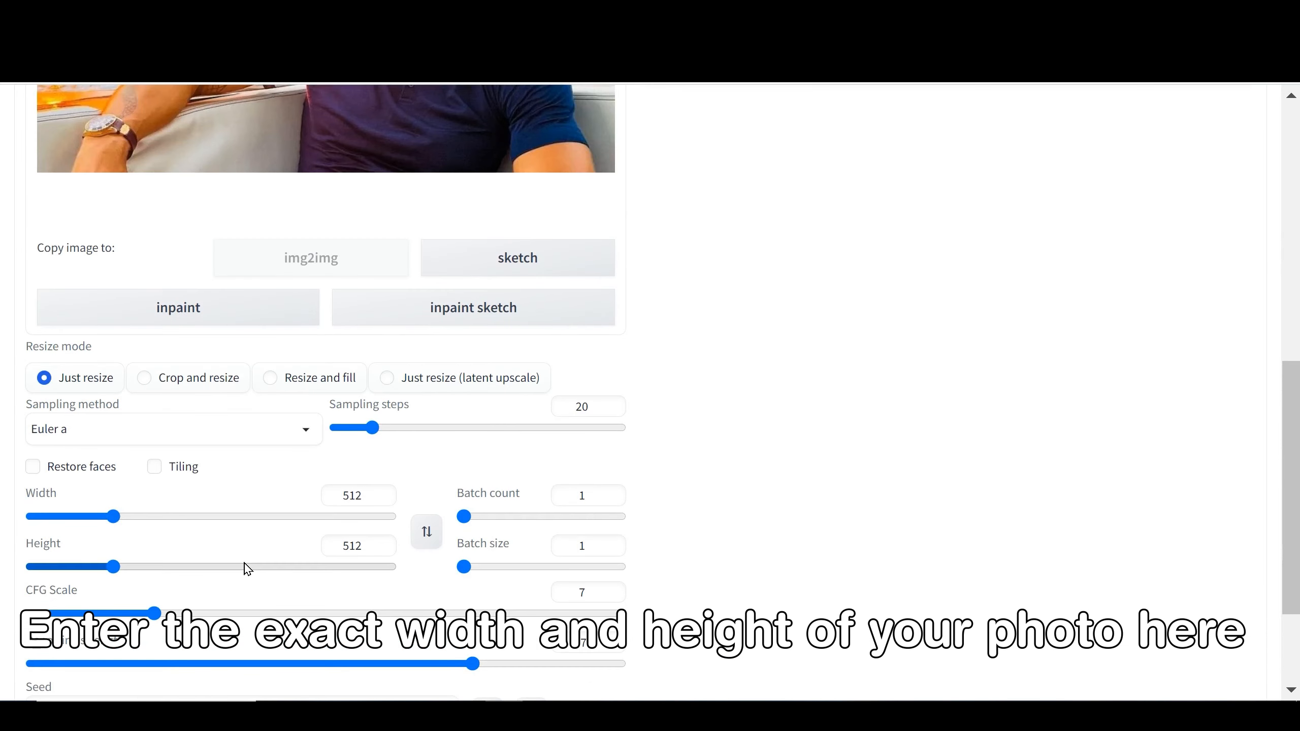
left_click_drag(120, 520, 201, 522)
left_click_drag(117, 572, 127, 573)
double_click(357, 547)
type("560")
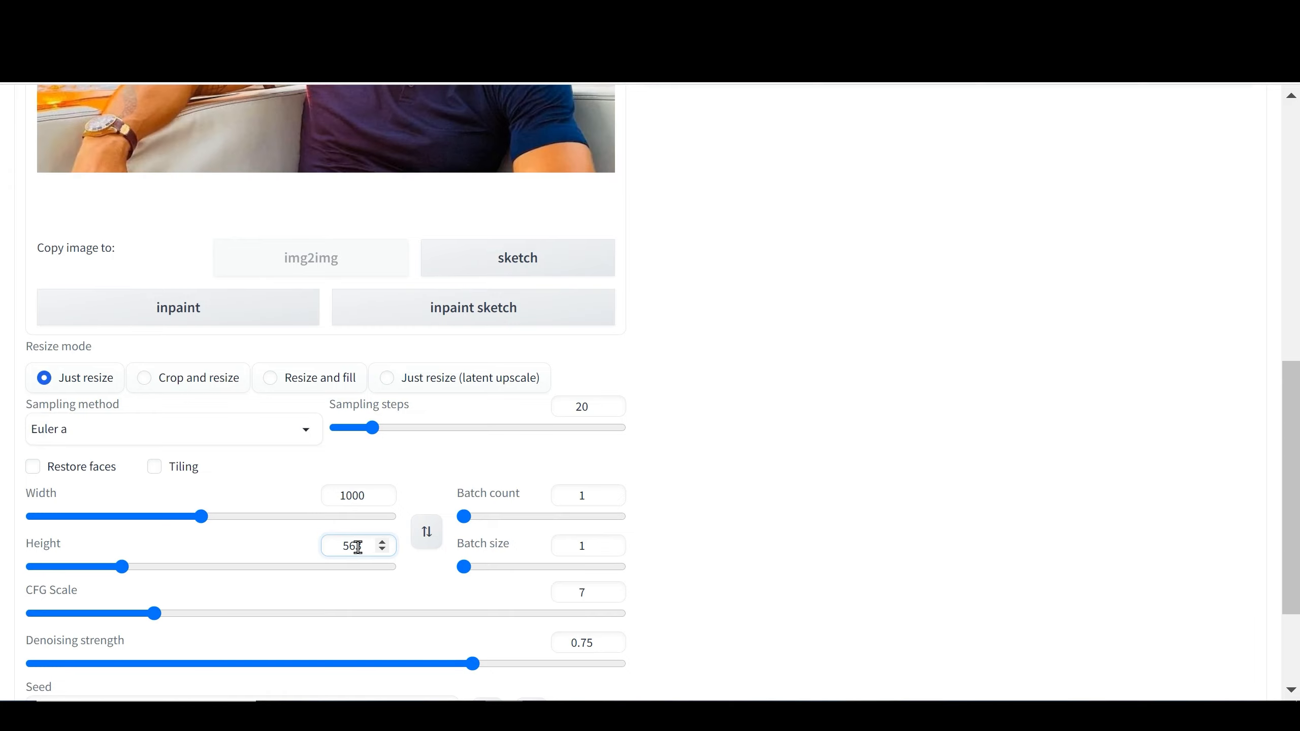
- Generate the image from the photo and enlarge the result to compare it with the original
scroll(809, 618, "up", 3)
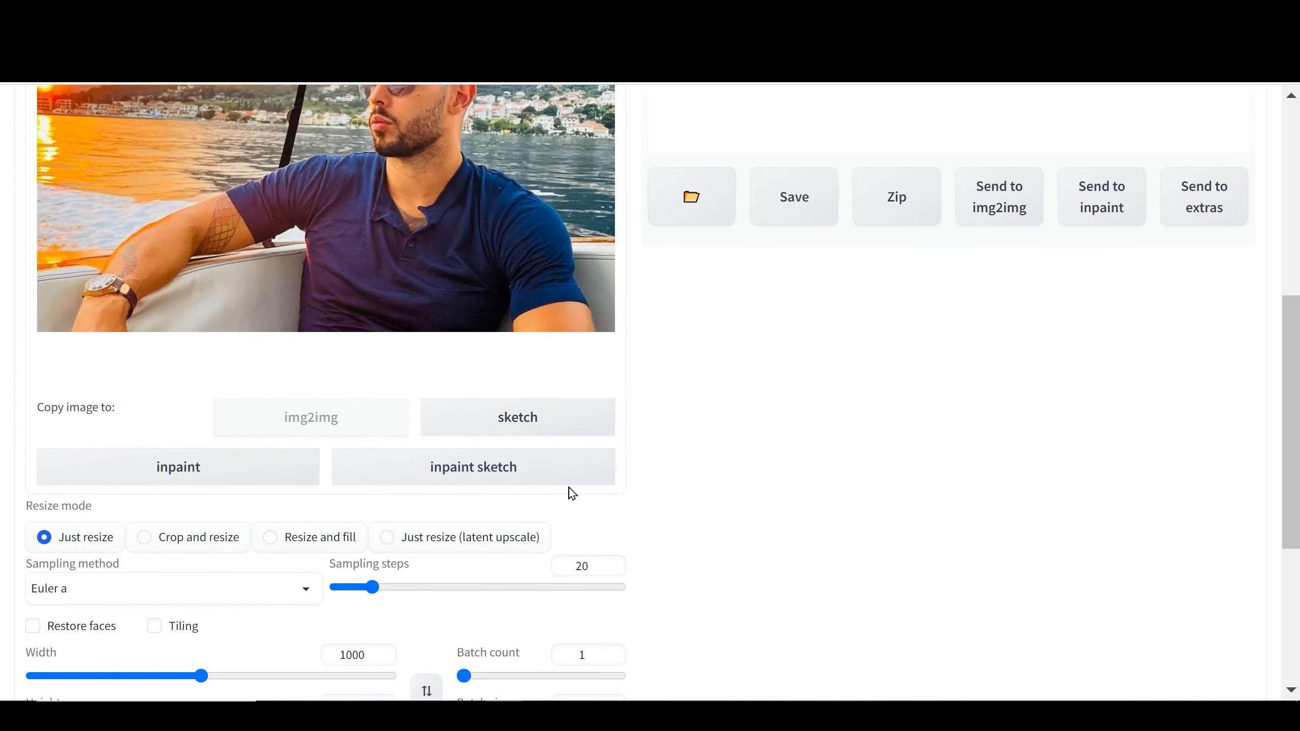
scroll(573, 493, "up", 9)
scroll(579, 499, "down", 3)
scroll(665, 430, "up", 3)
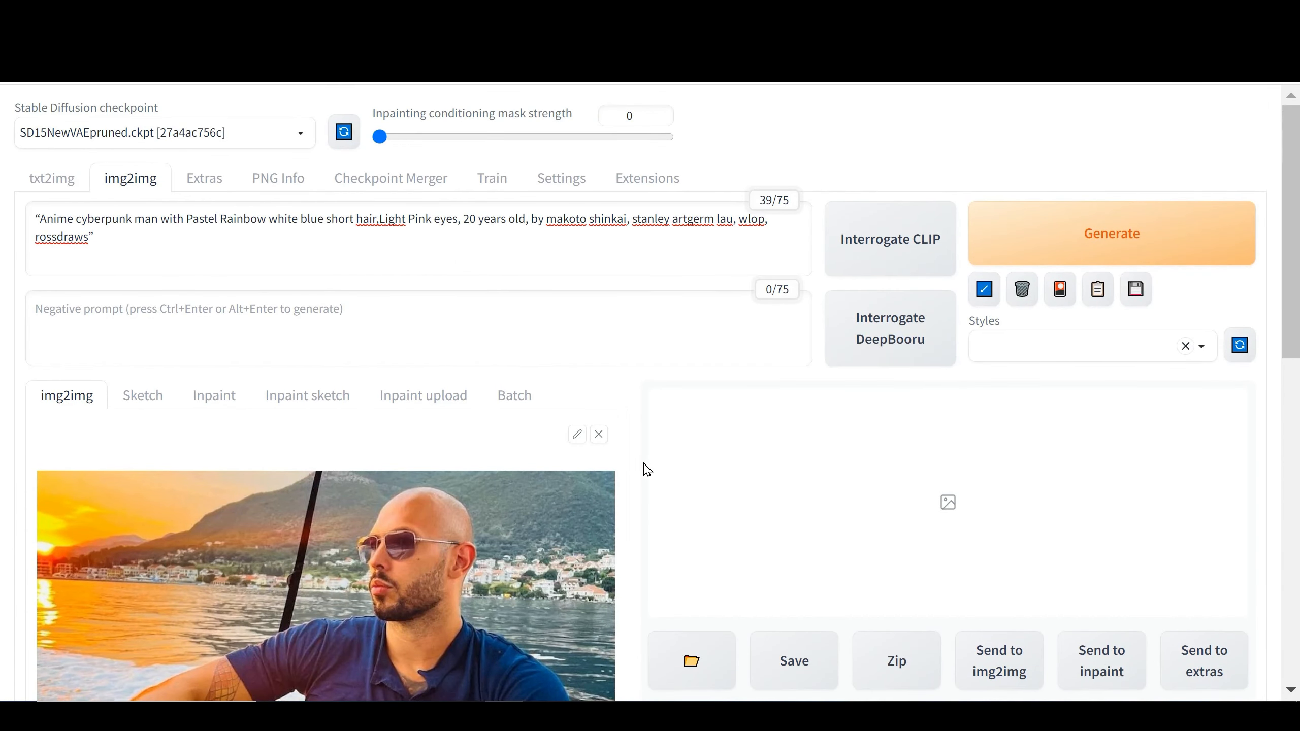
scroll(640, 492, "down", 10)
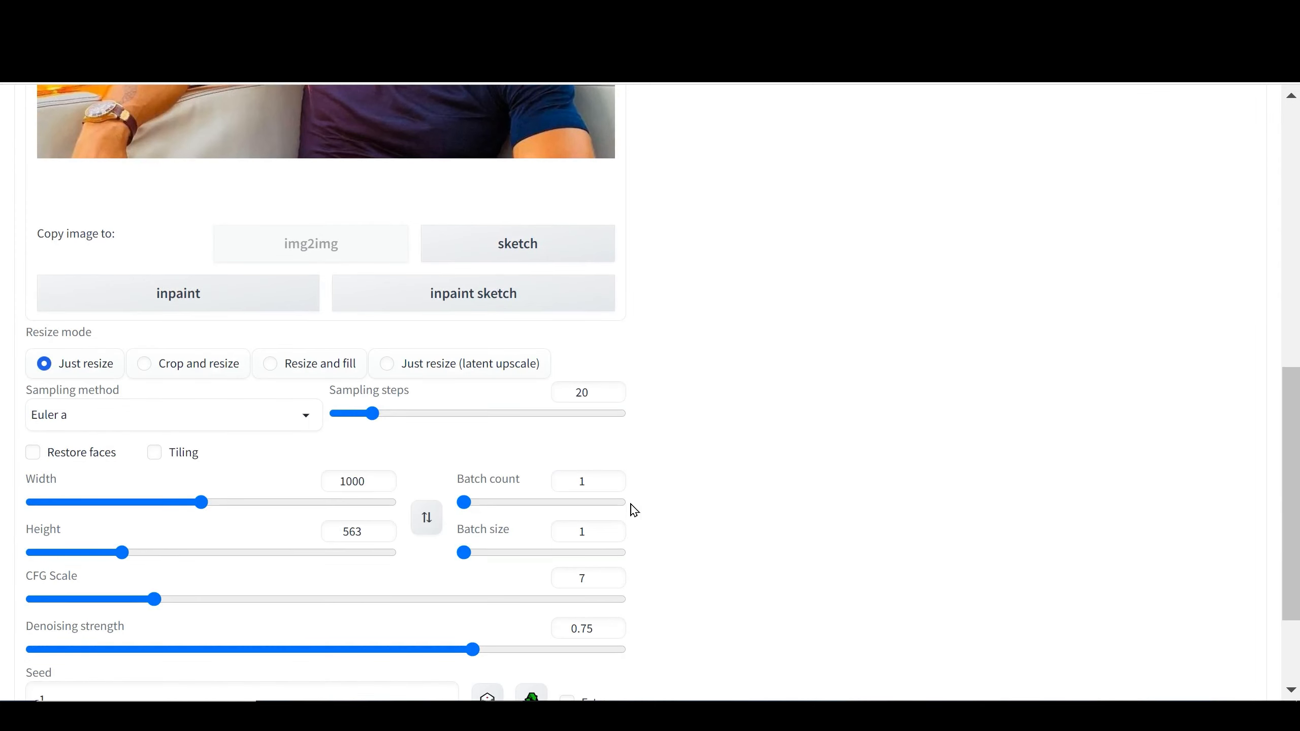
scroll(640, 509, "up", 10)
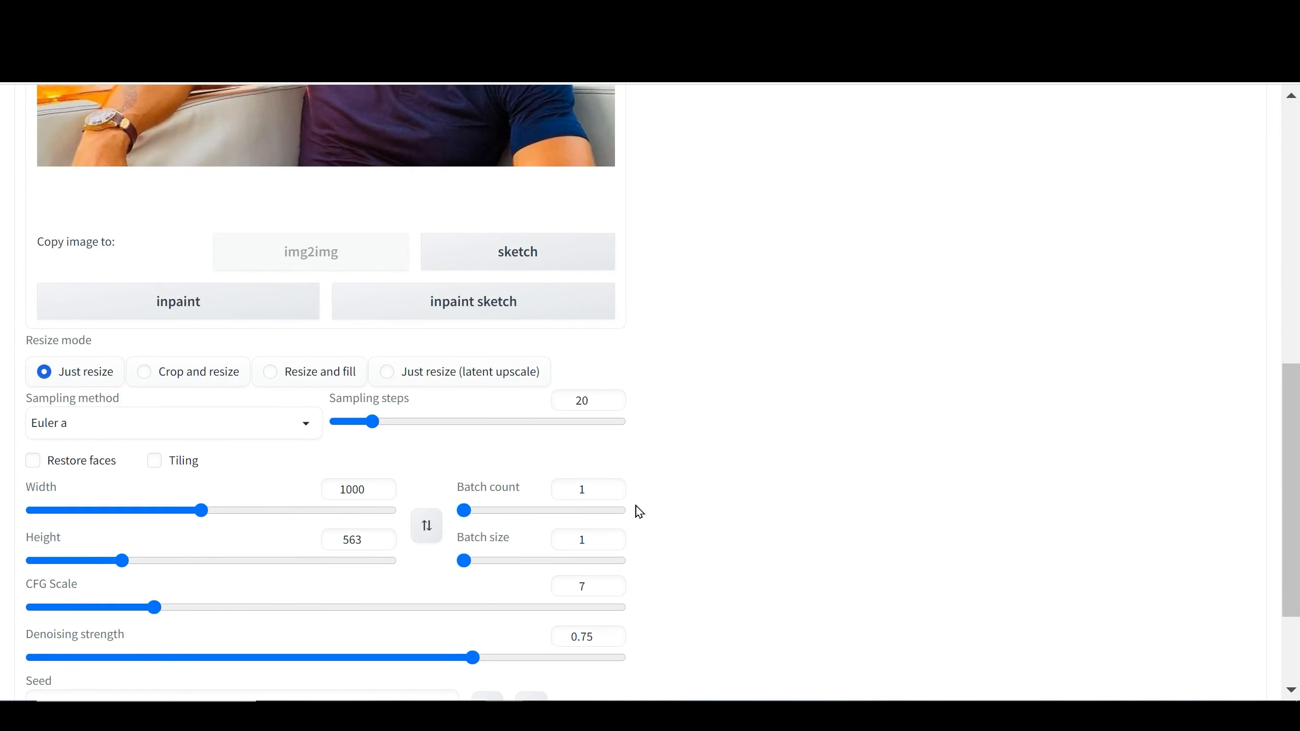
left_click(1085, 247)
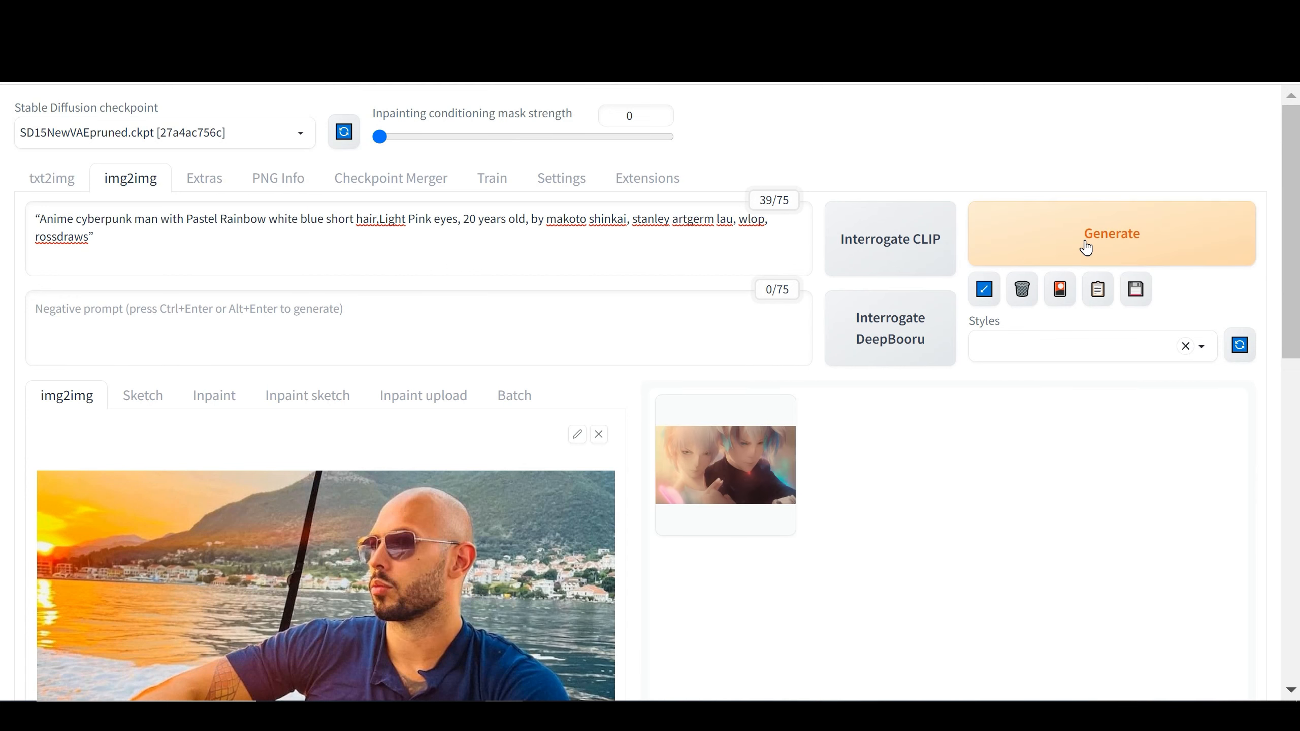
left_click(783, 494)
scroll(713, 502, "down", 5)
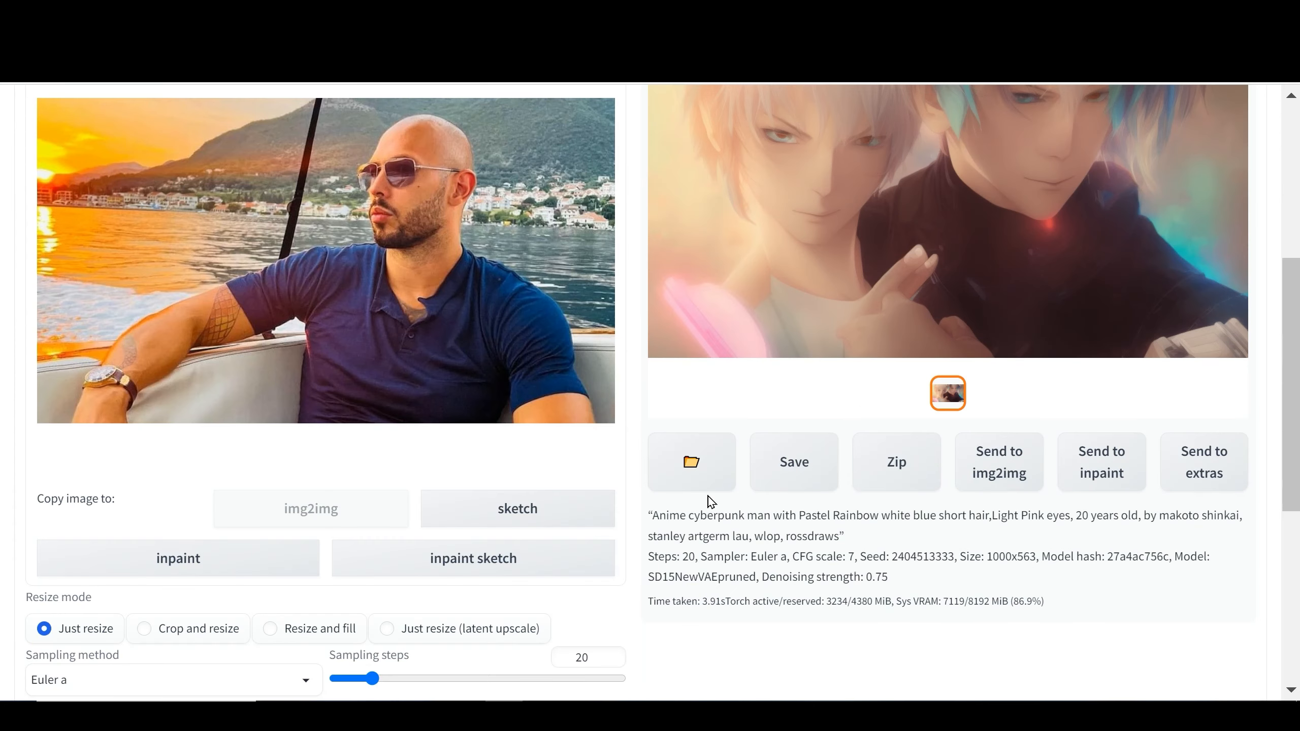
scroll(778, 471, "up", 5)
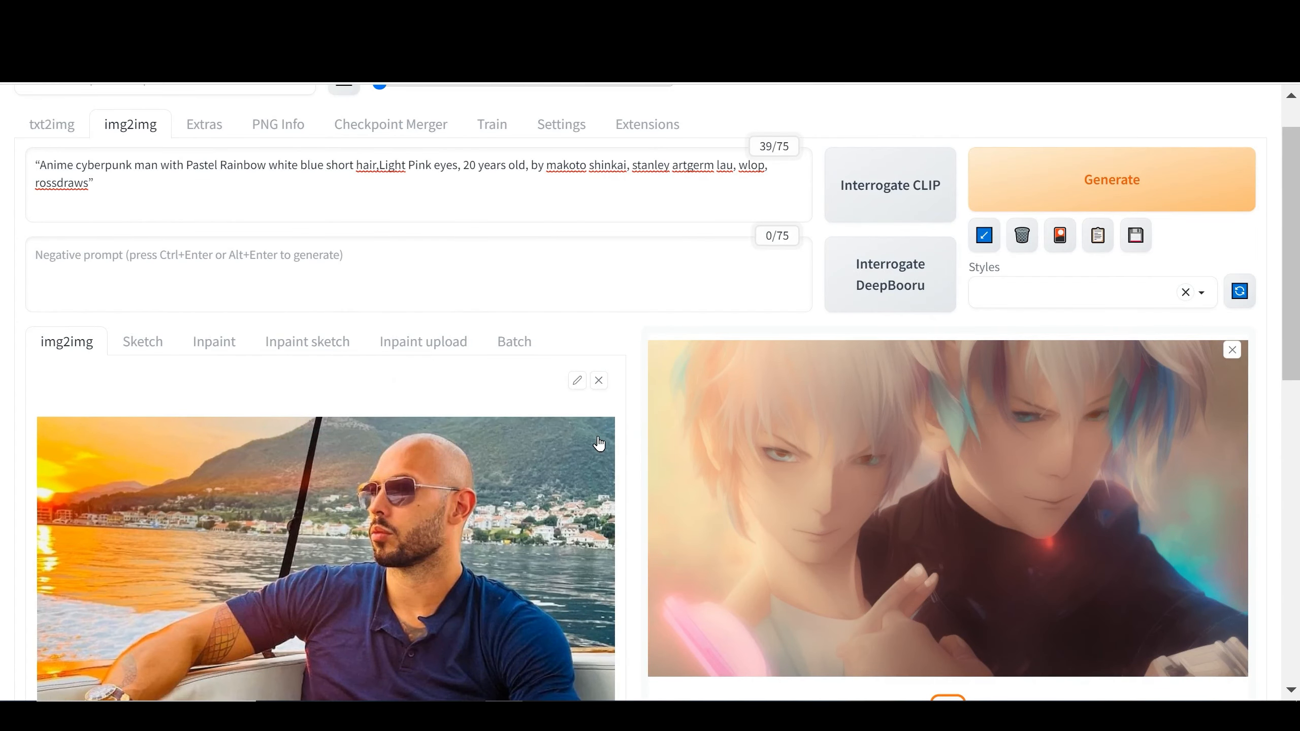
scroll(629, 355, "up", 1)
- Regenerate the image with the denoising strength lowered to 0.5 and inspect the result at full size
scroll(629, 356, "down", 9)
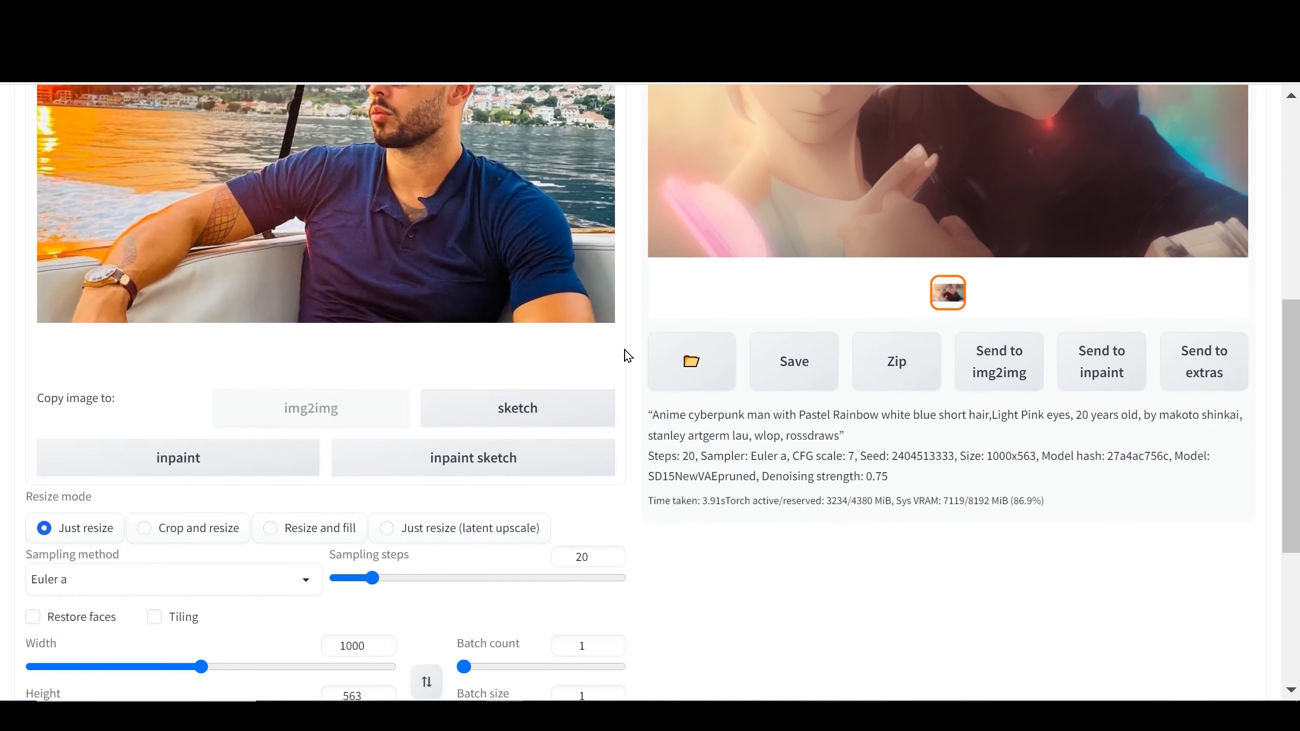
scroll(630, 361, "down", 5)
scroll(632, 367, "down", 1)
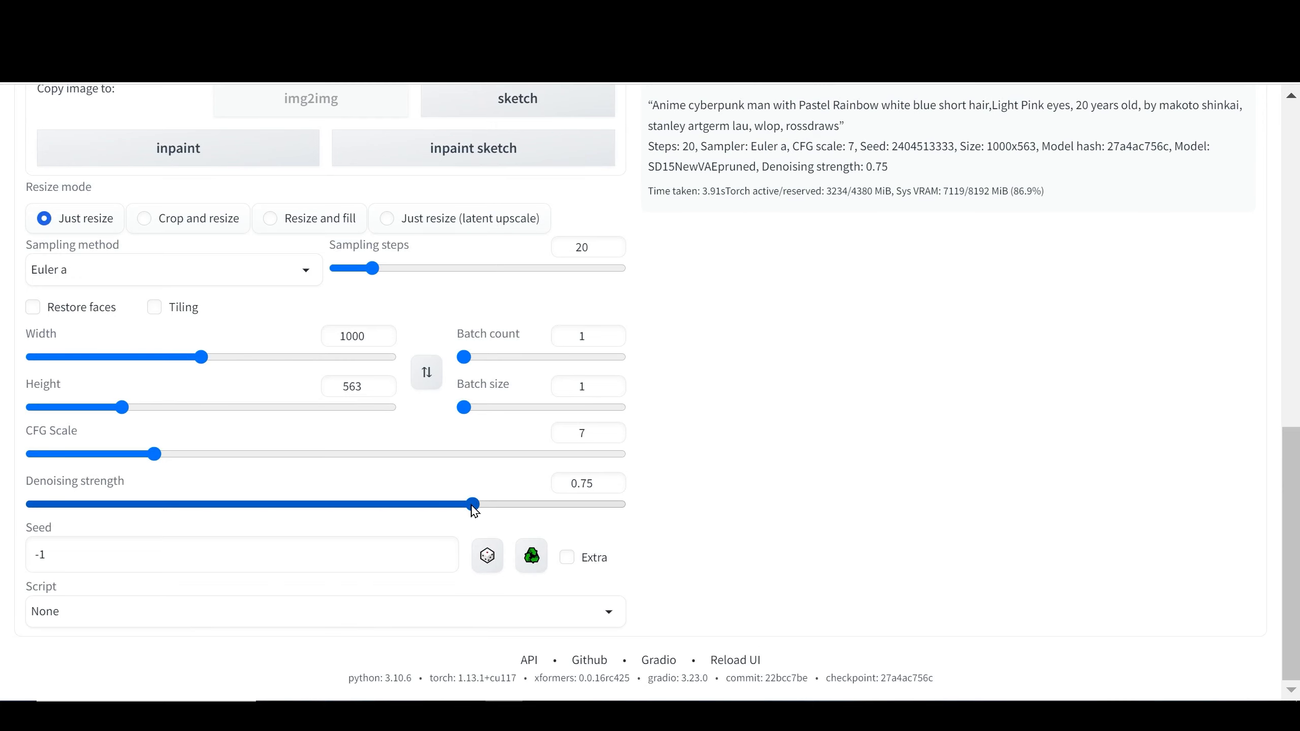
left_click_drag(474, 509, 327, 516)
scroll(635, 495, "up", 10)
scroll(635, 494, "up", 2)
left_click(1035, 105)
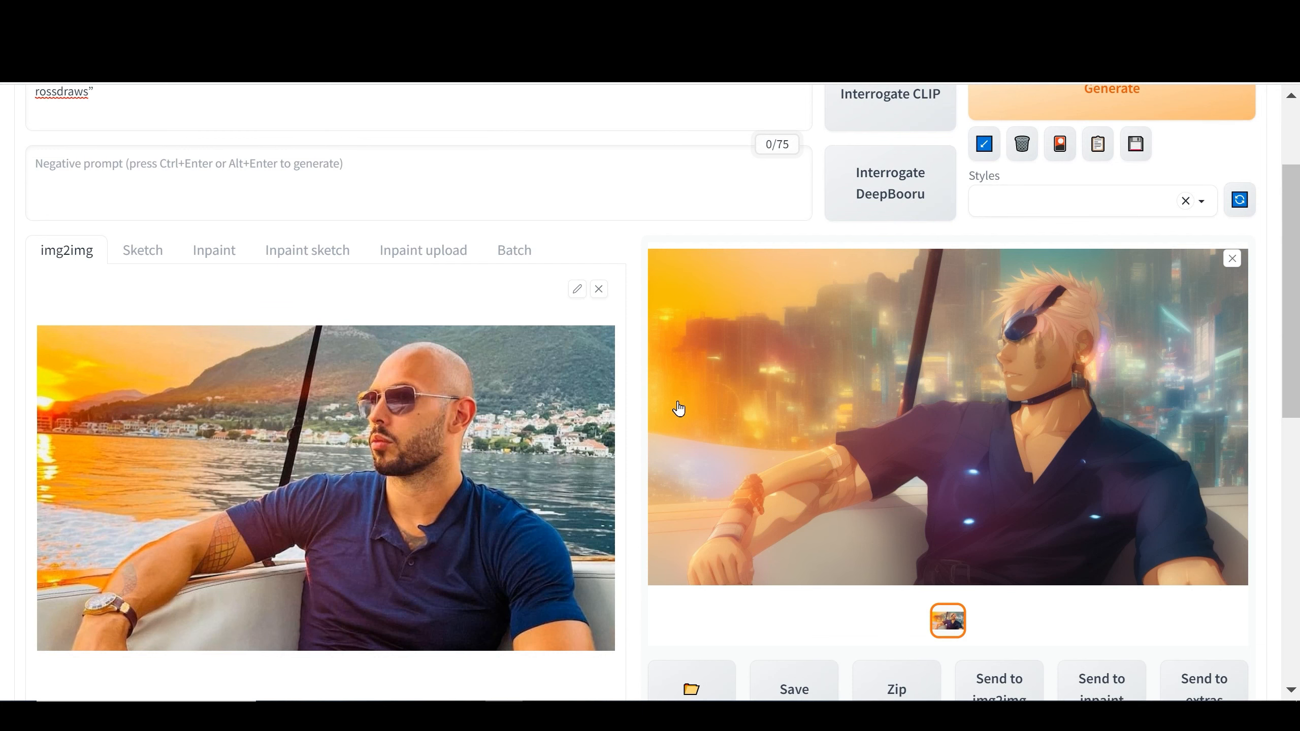
left_click(929, 356)
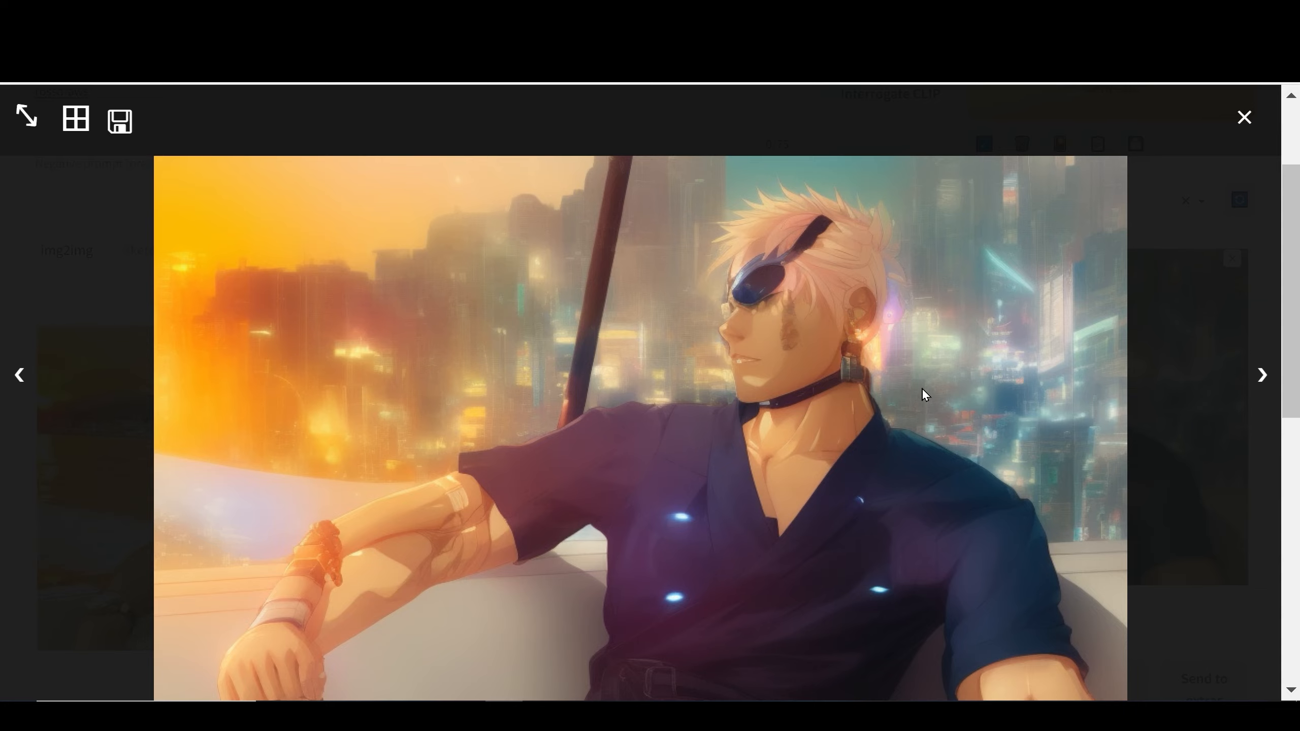
left_click(1245, 118)
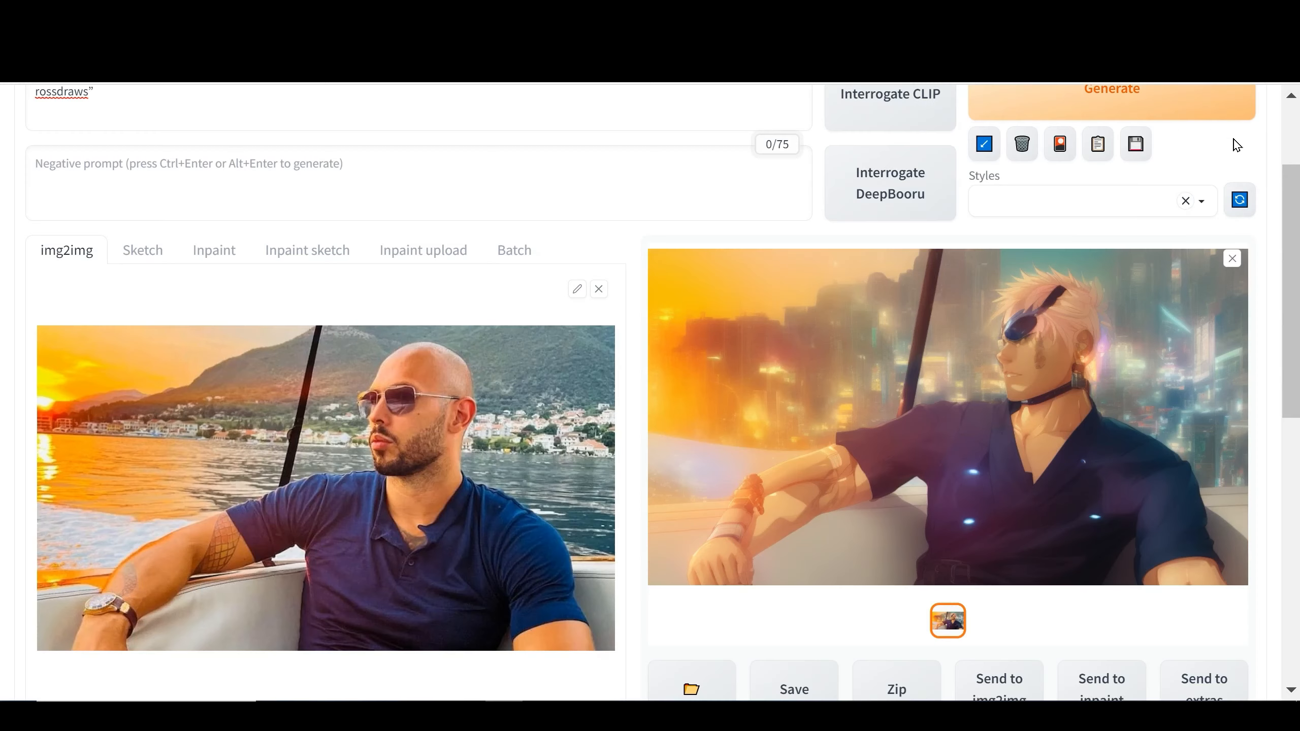
- Copy the seed 357488288 from the generated image's parameters and set it as the fixed seed
scroll(640, 341, "down", 5)
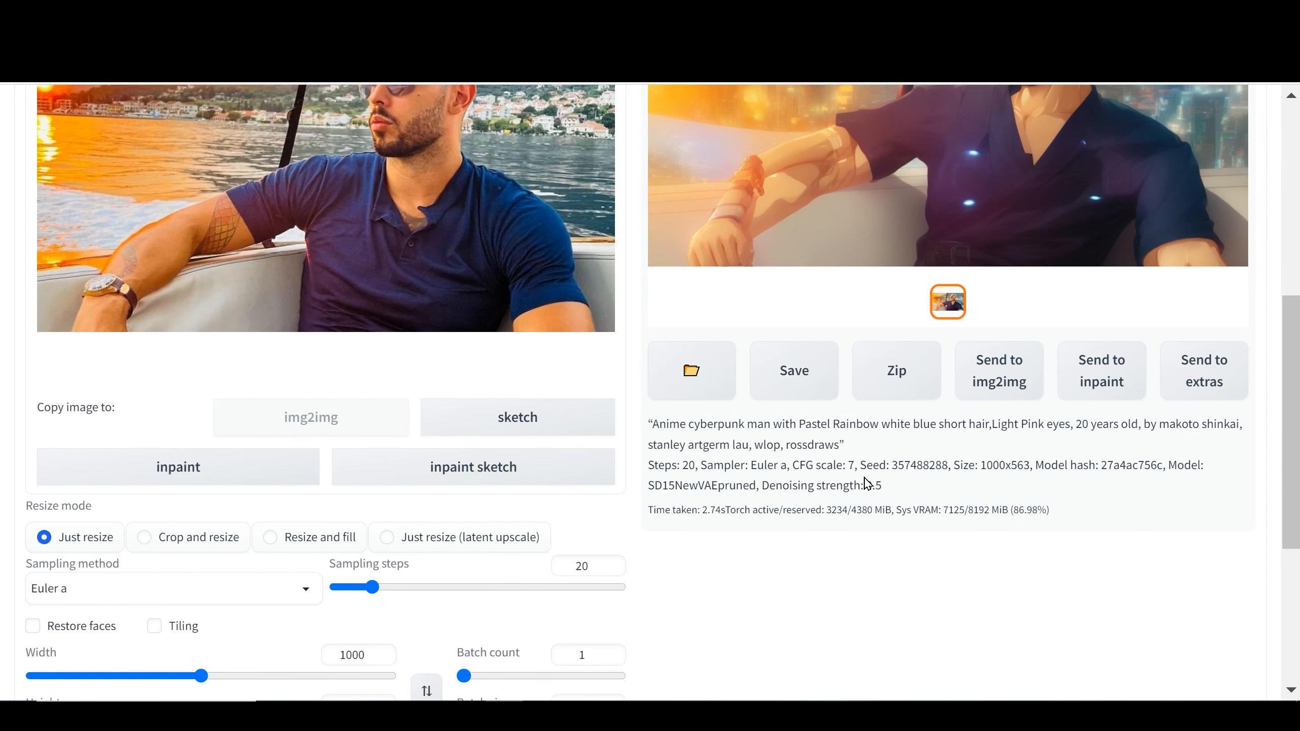
double_click(920, 465)
key("ctrl+c")
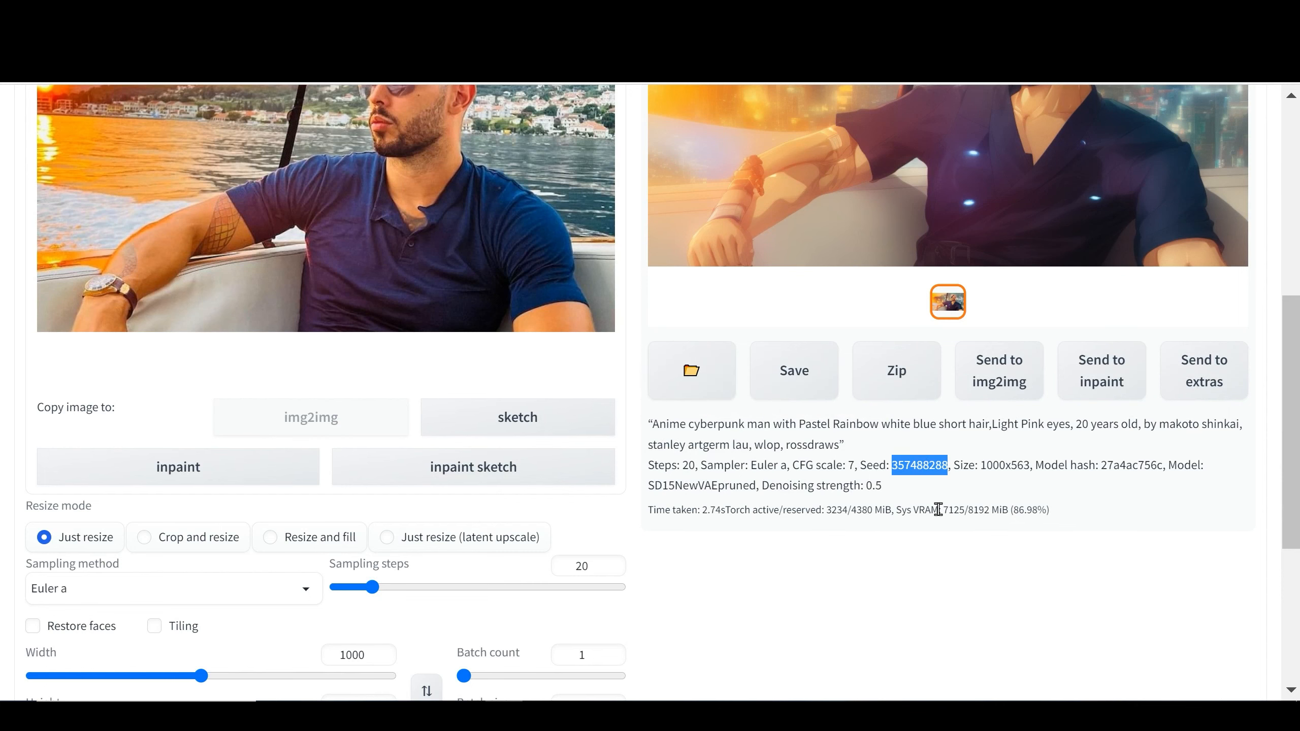
scroll(750, 610, "down", 5)
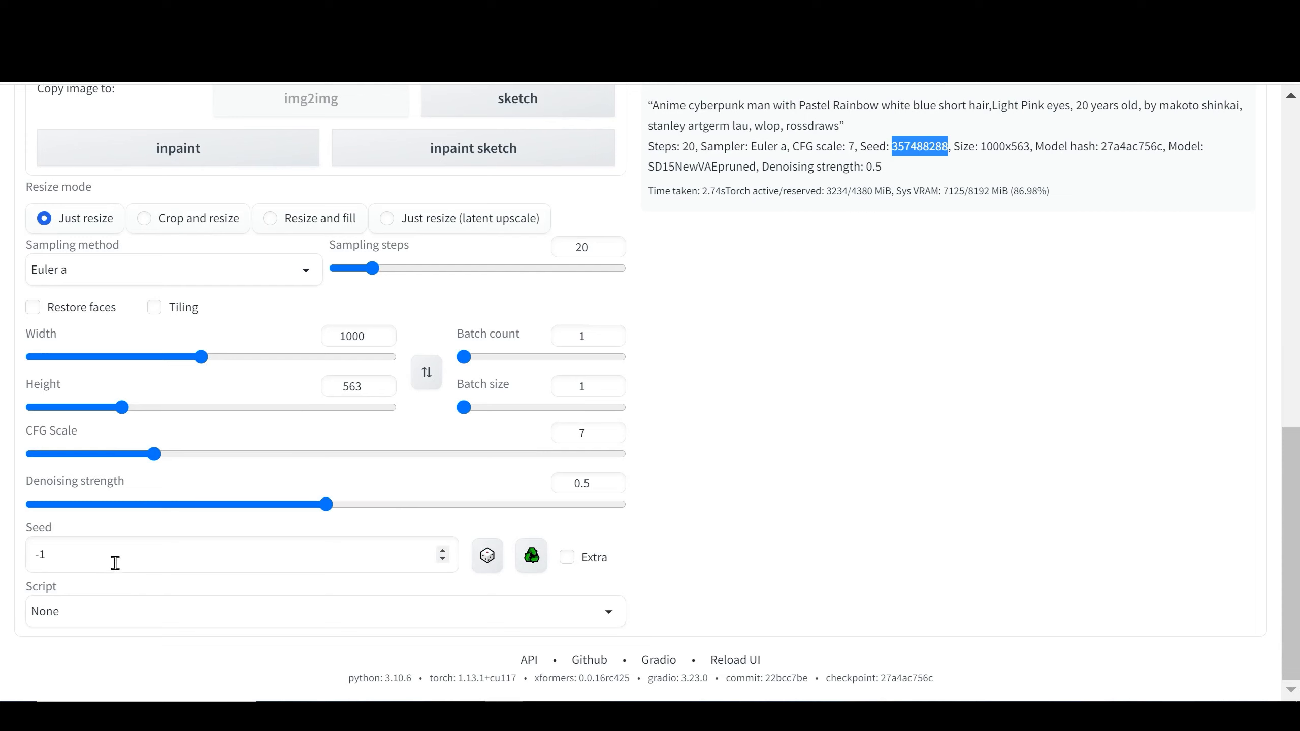
double_click(49, 566)
key("ctrl+v")
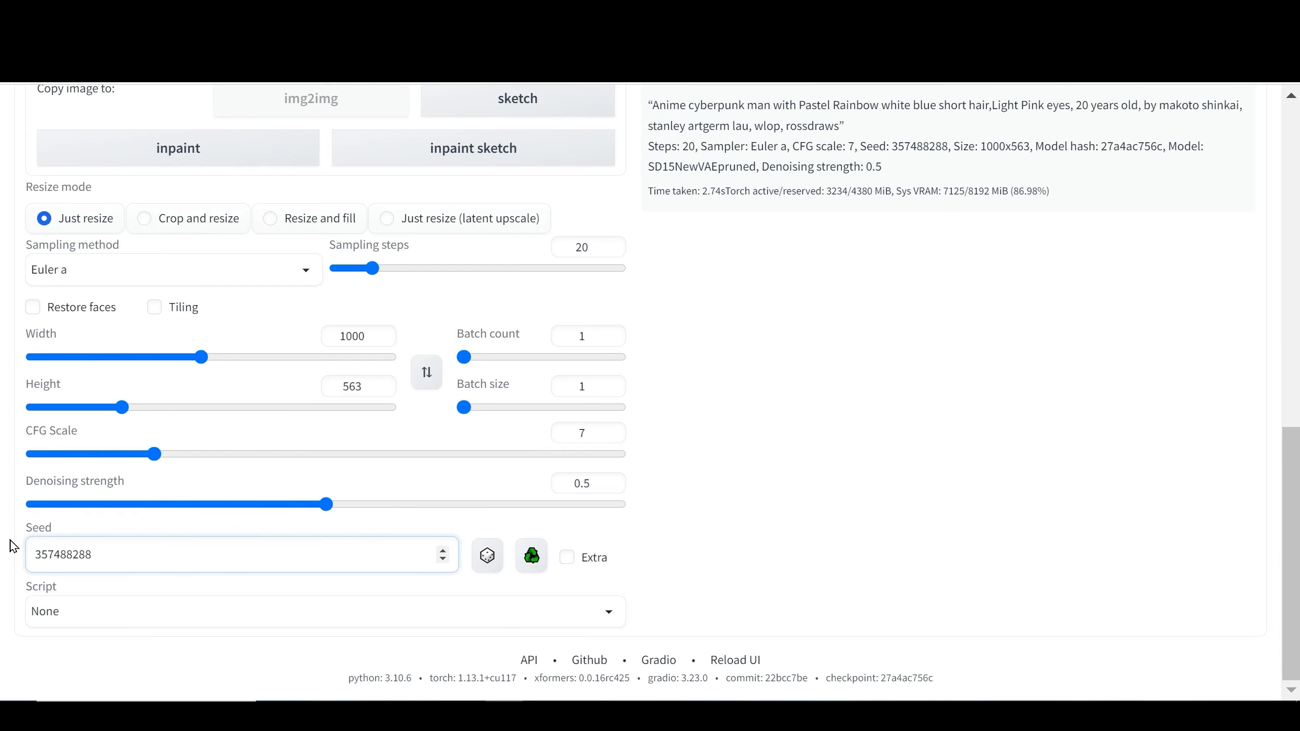
scroll(705, 543, "up", 2)
scroll(706, 543, "down", 2)
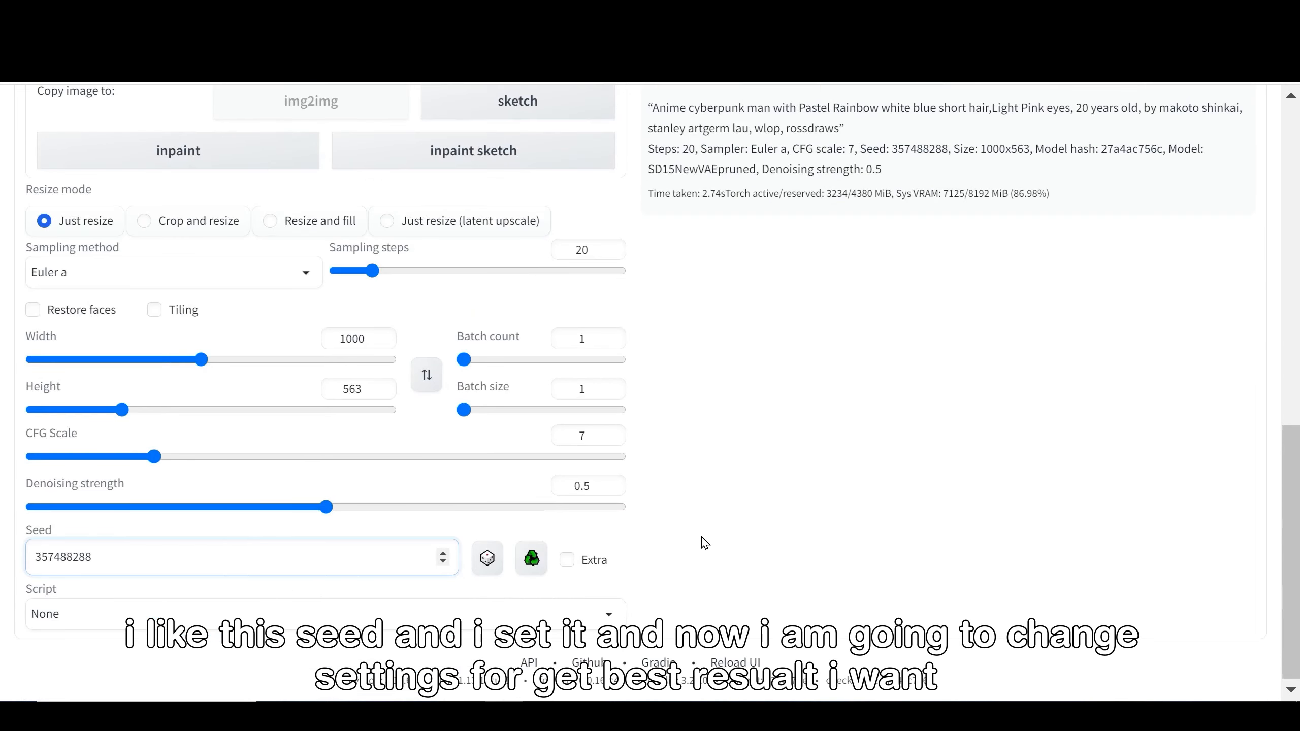
- Raise the denoising strength slightly above 0.5 and regenerate the image with the fixed seed
left_click_drag(332, 513, 357, 514)
scroll(755, 459, "up", 10)
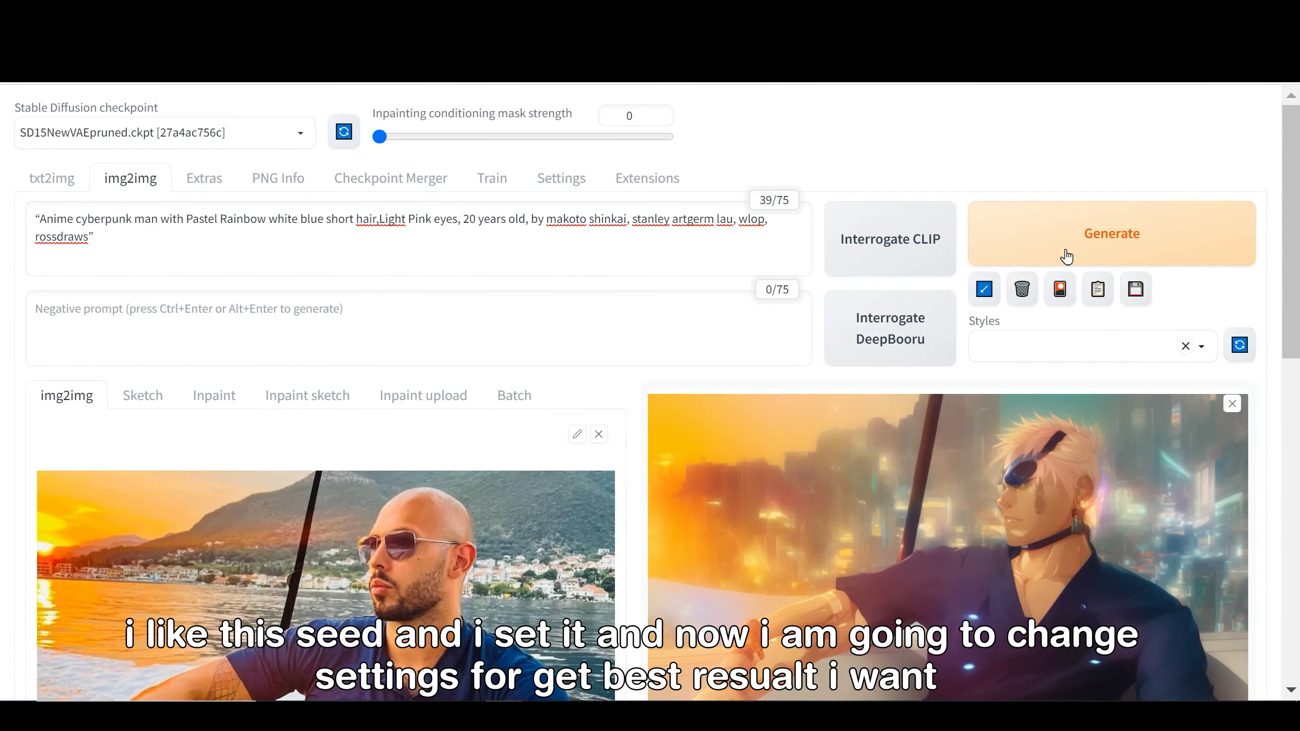
left_click(1068, 255)
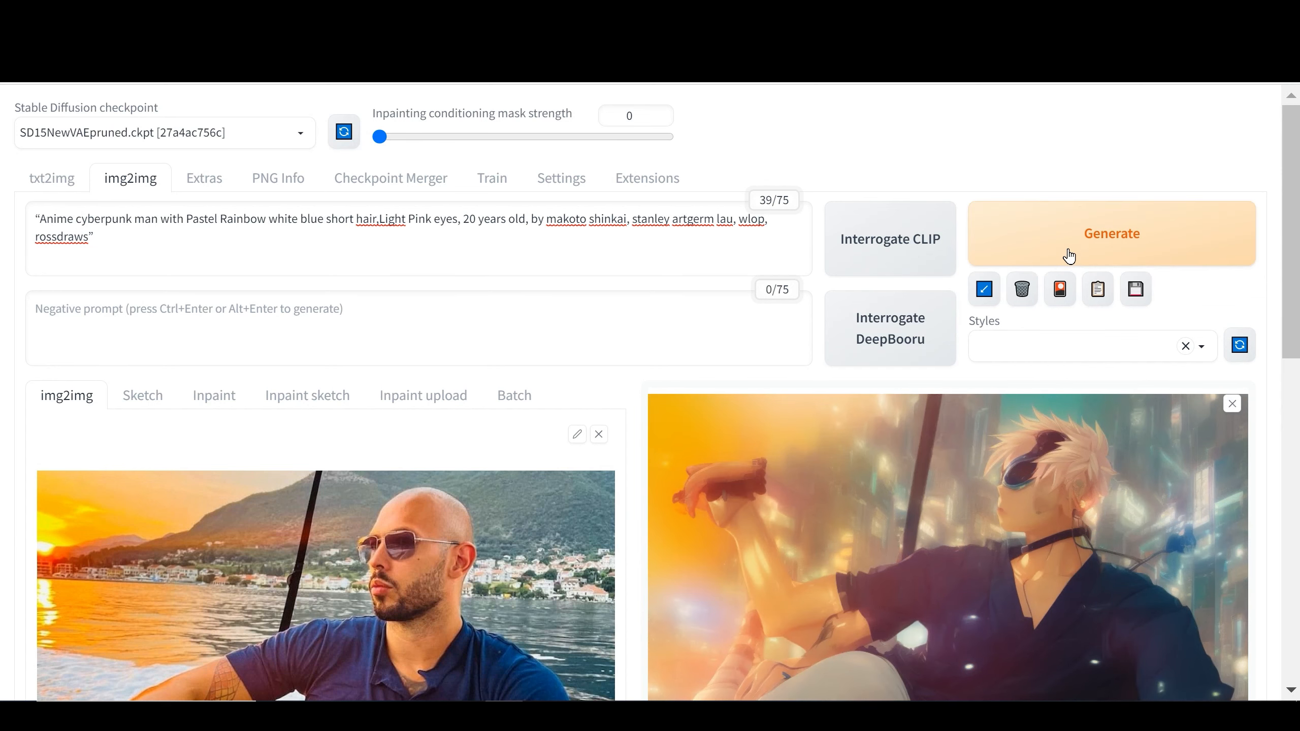
scroll(973, 528, "down", 3)
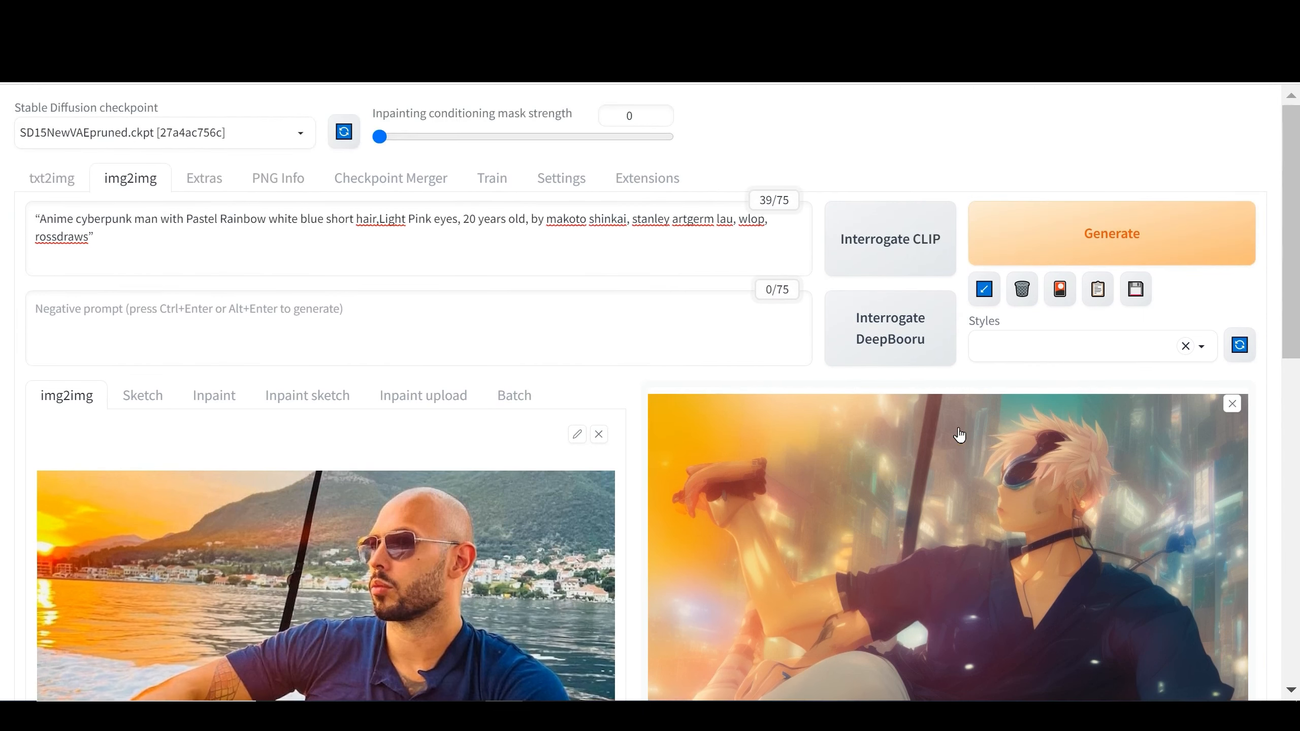
scroll(961, 435, "up", 3)
left_click(1080, 226)
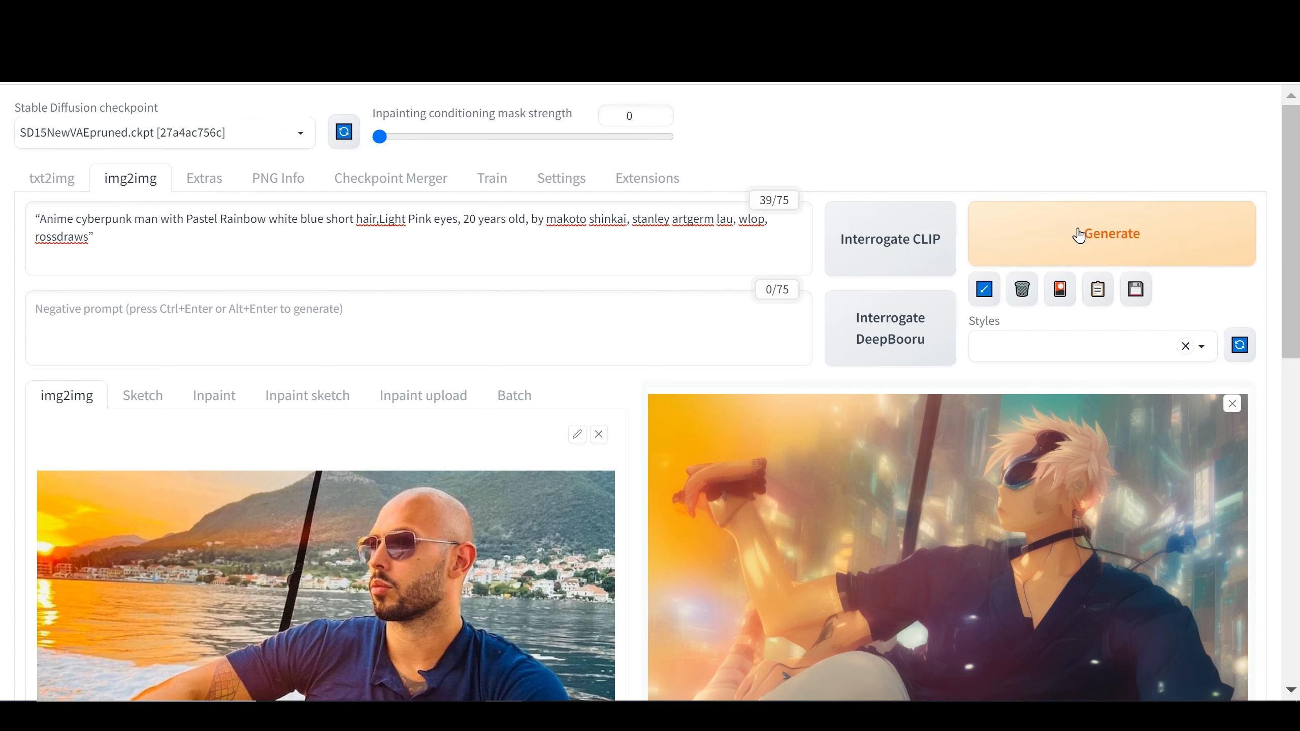
- Raise the denoising strength to 0.6, regenerate the image and review the result
scroll(822, 355, "down", 10)
left_click_drag(356, 505, 387, 506)
scroll(792, 435, "up", 10)
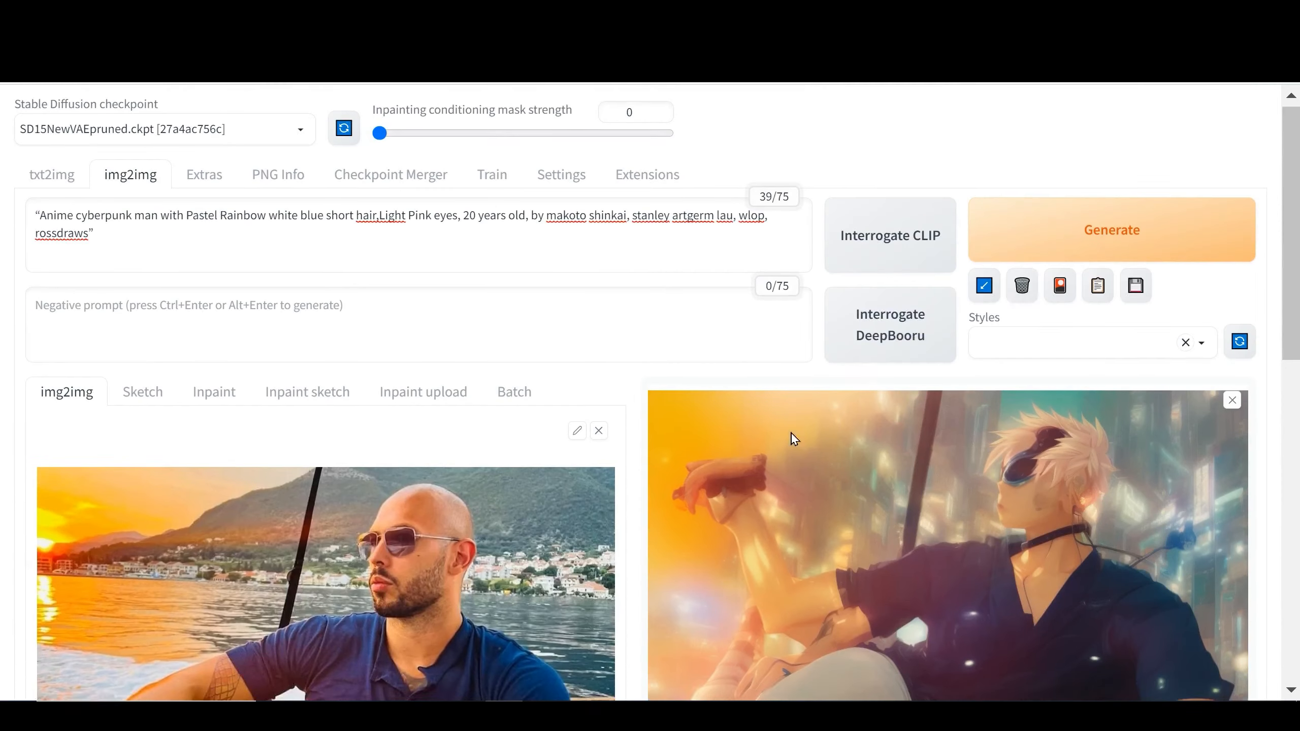
left_click(1083, 232)
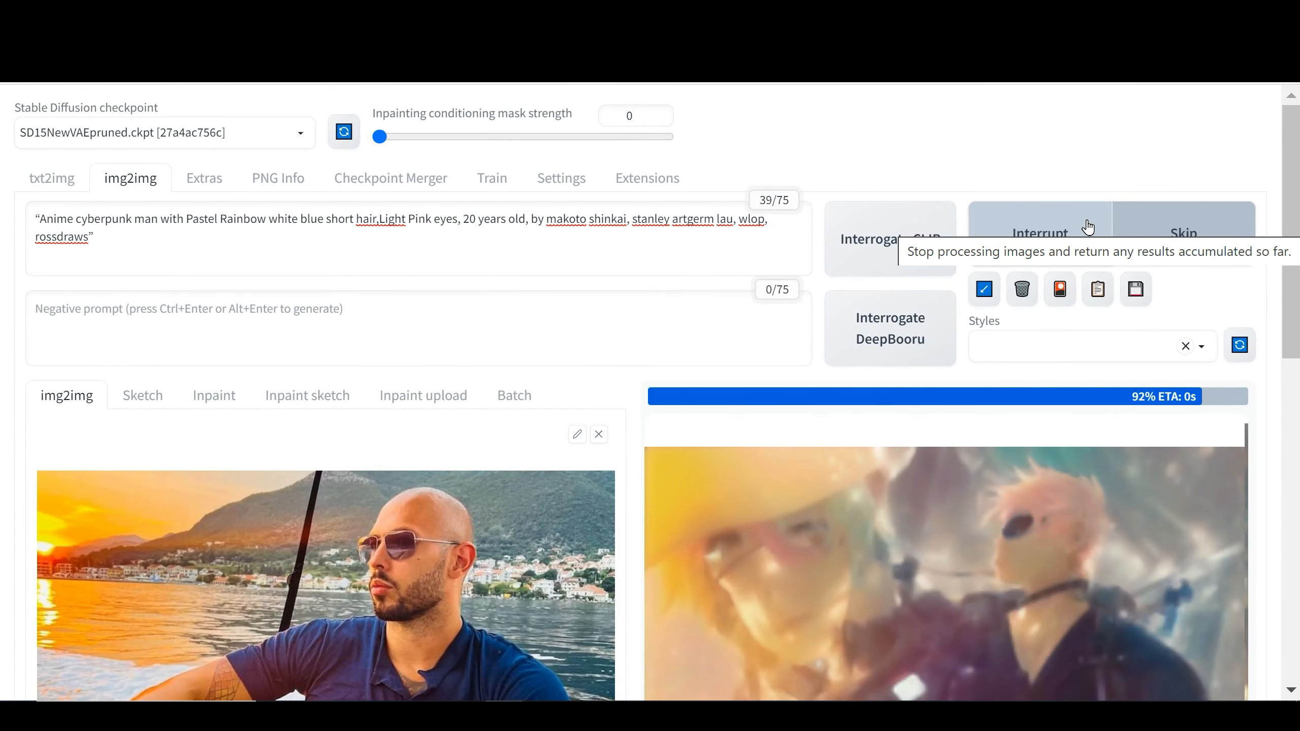
scroll(1037, 451, "down", 3)
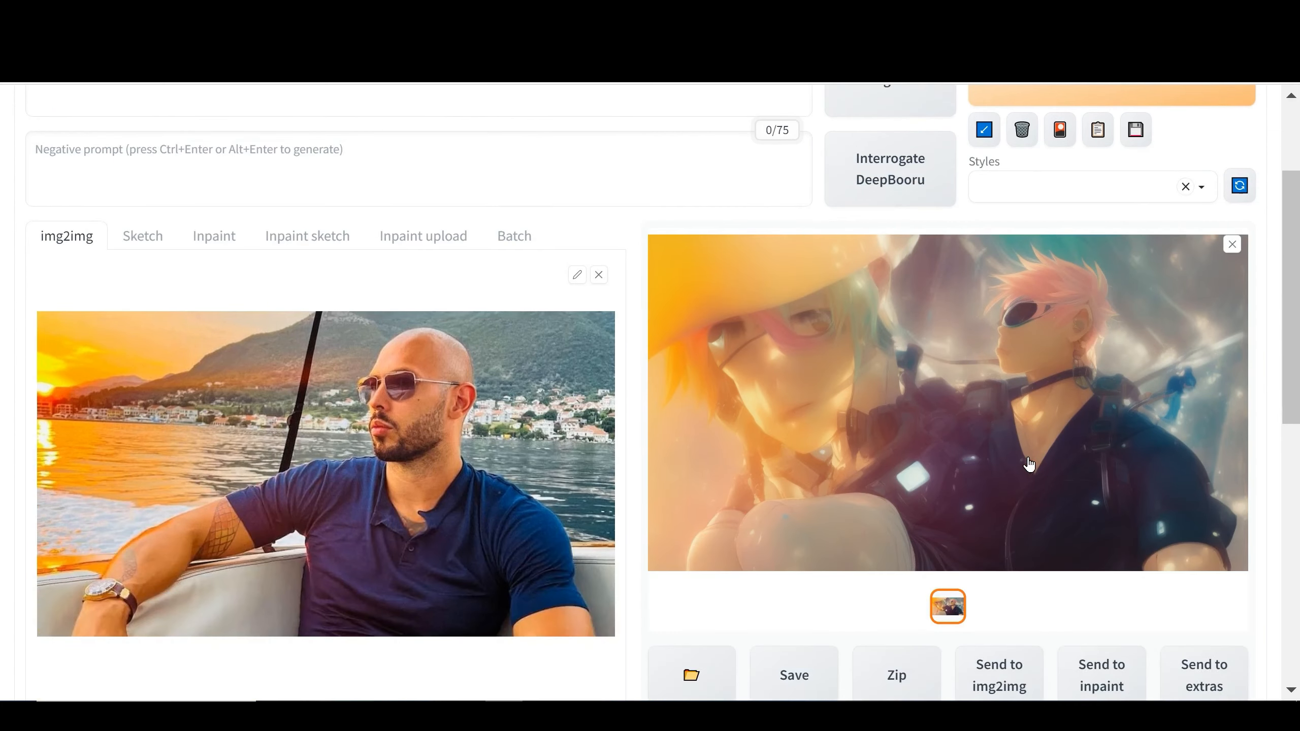
scroll(704, 501, "down", 12)
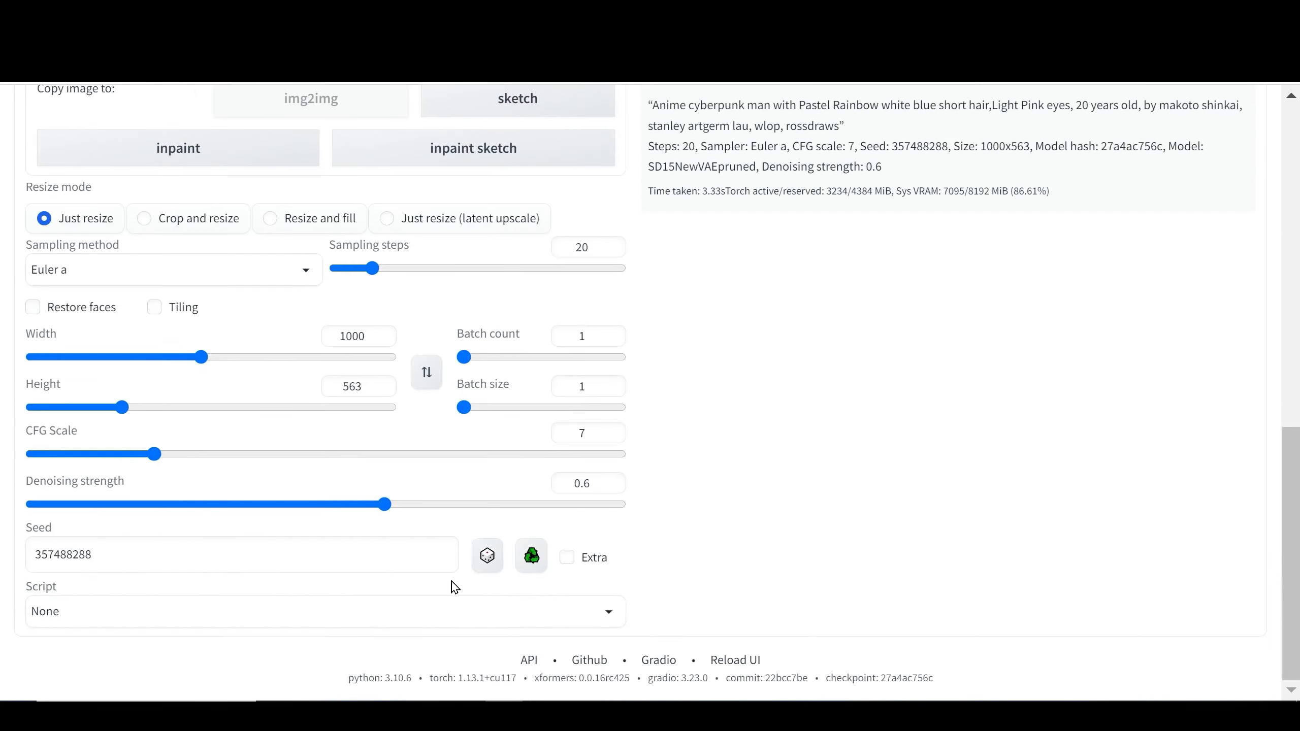
- Regenerate the image with the denoising strength lowered to around mid-range and the sampling steps set to 150
left_click(379, 504)
left_click_drag(379, 512, 331, 517)
scroll(749, 386, "up", 6)
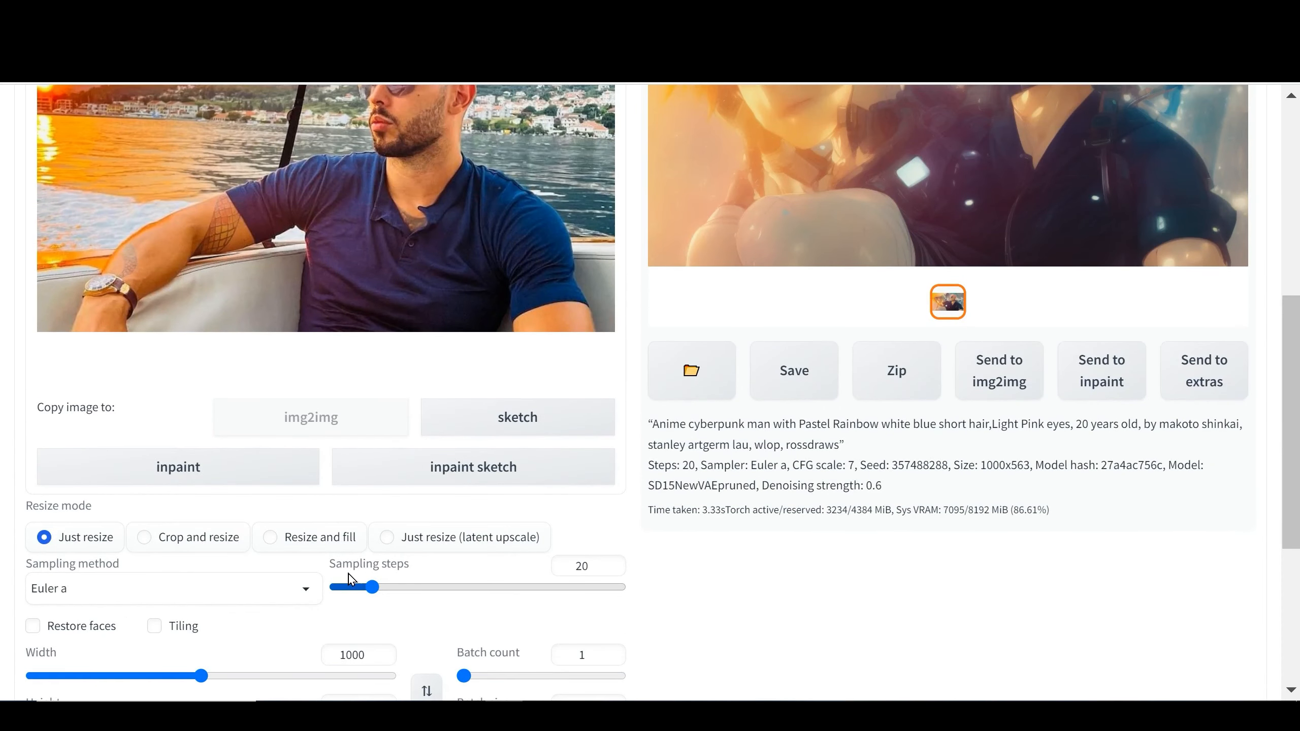
left_click_drag(373, 588, 612, 589)
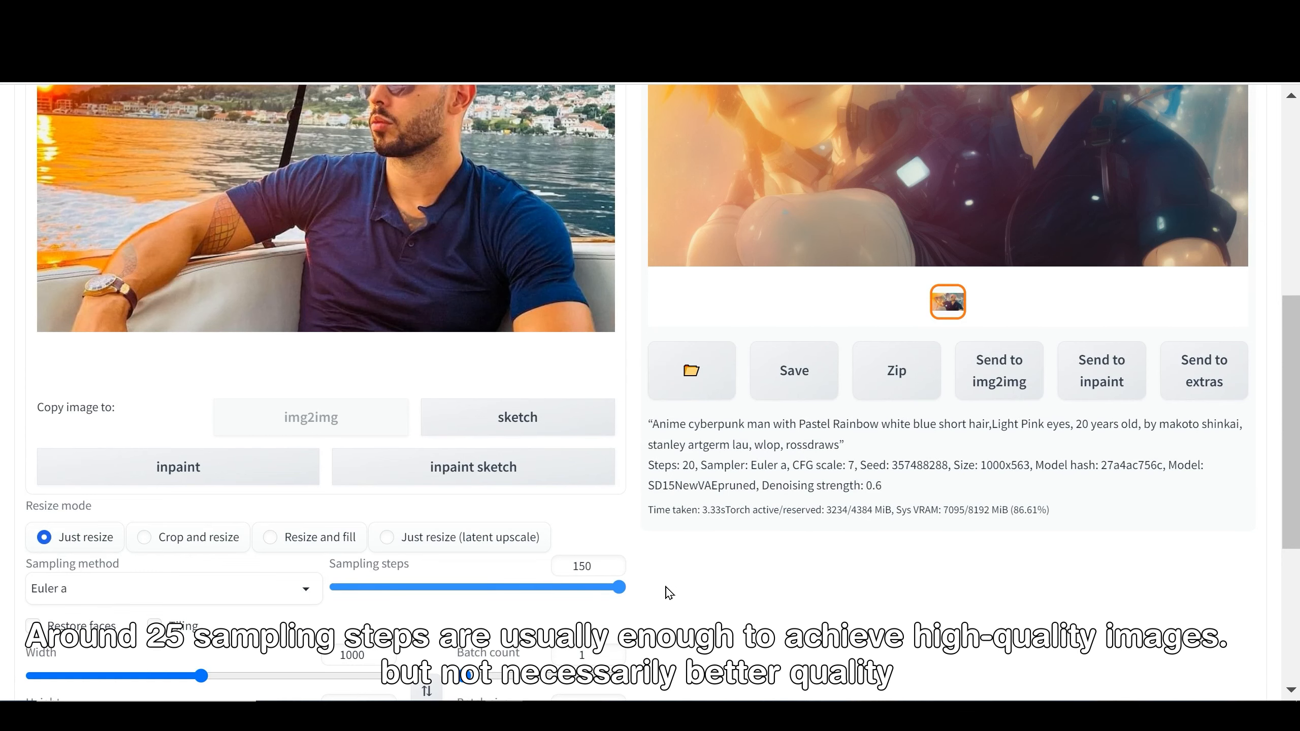
scroll(666, 593, "up", 10)
left_click(1007, 259)
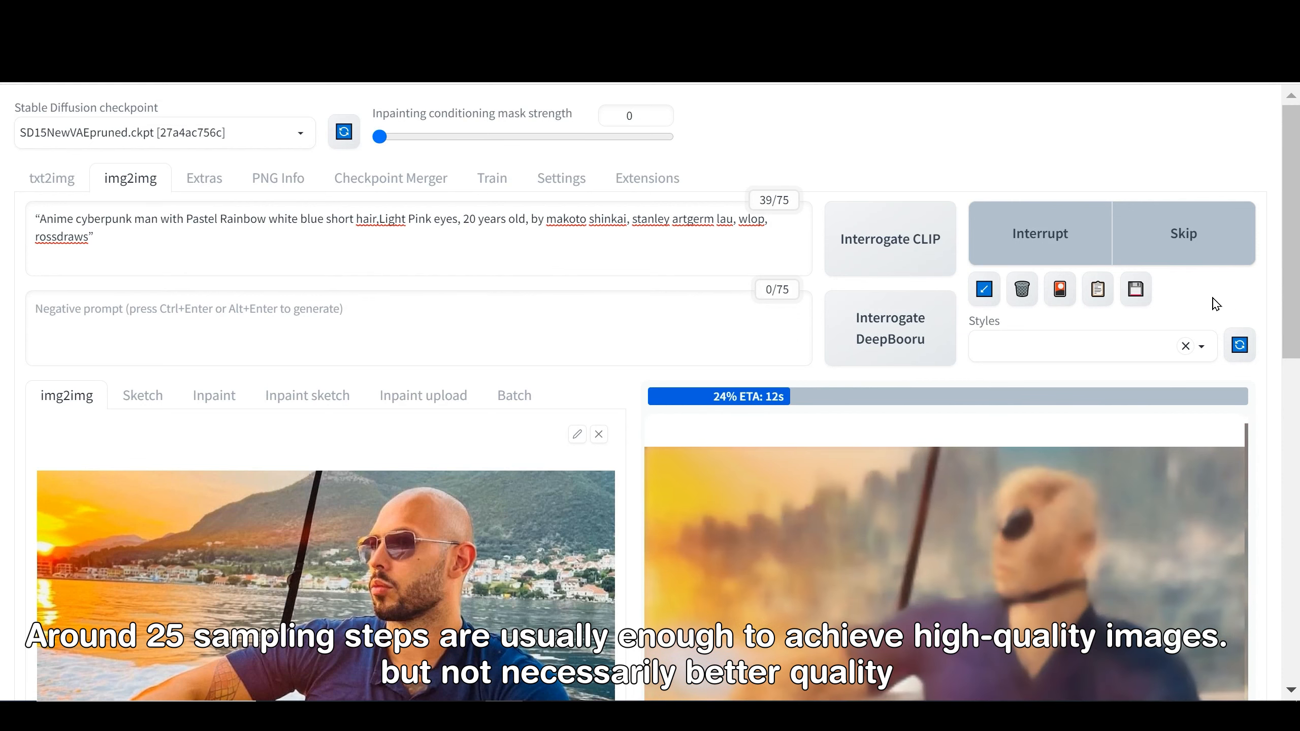
scroll(1217, 304, "down", 3)
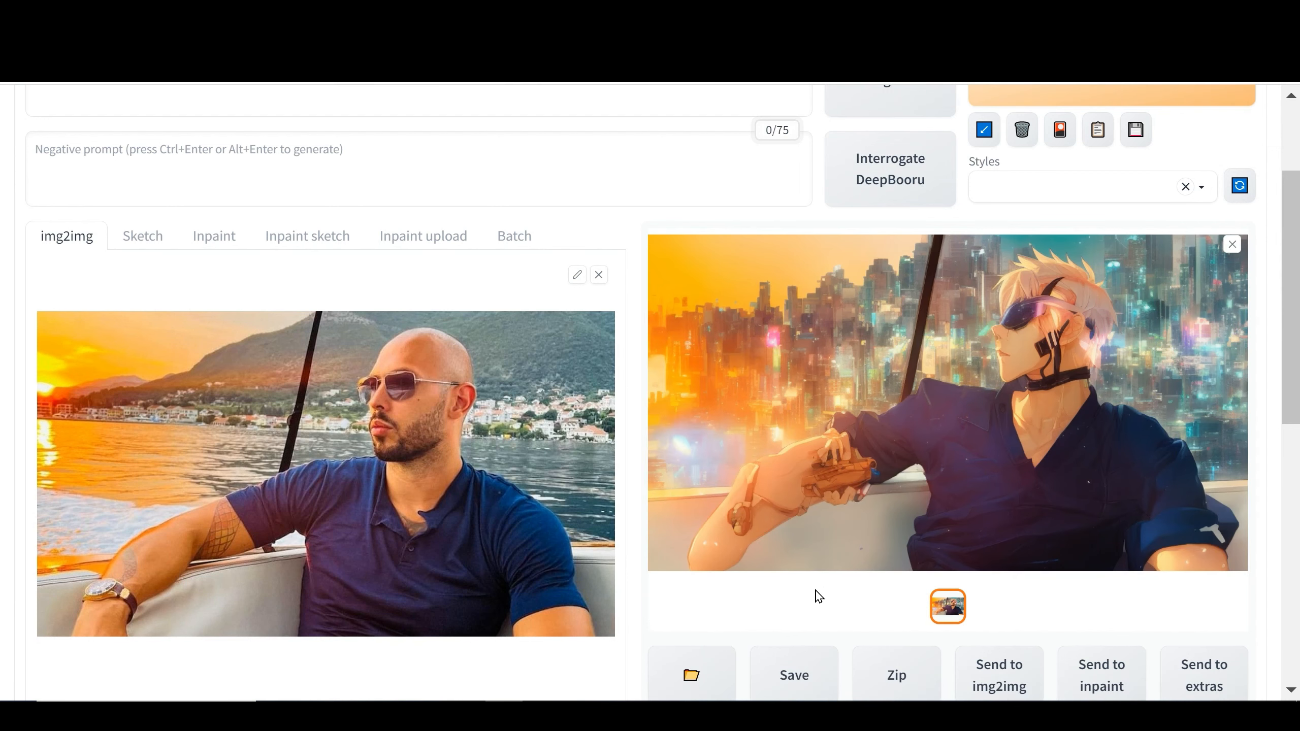
- Open the generated image in the full-size preview to examine its details, and close the preview
left_click(1017, 346)
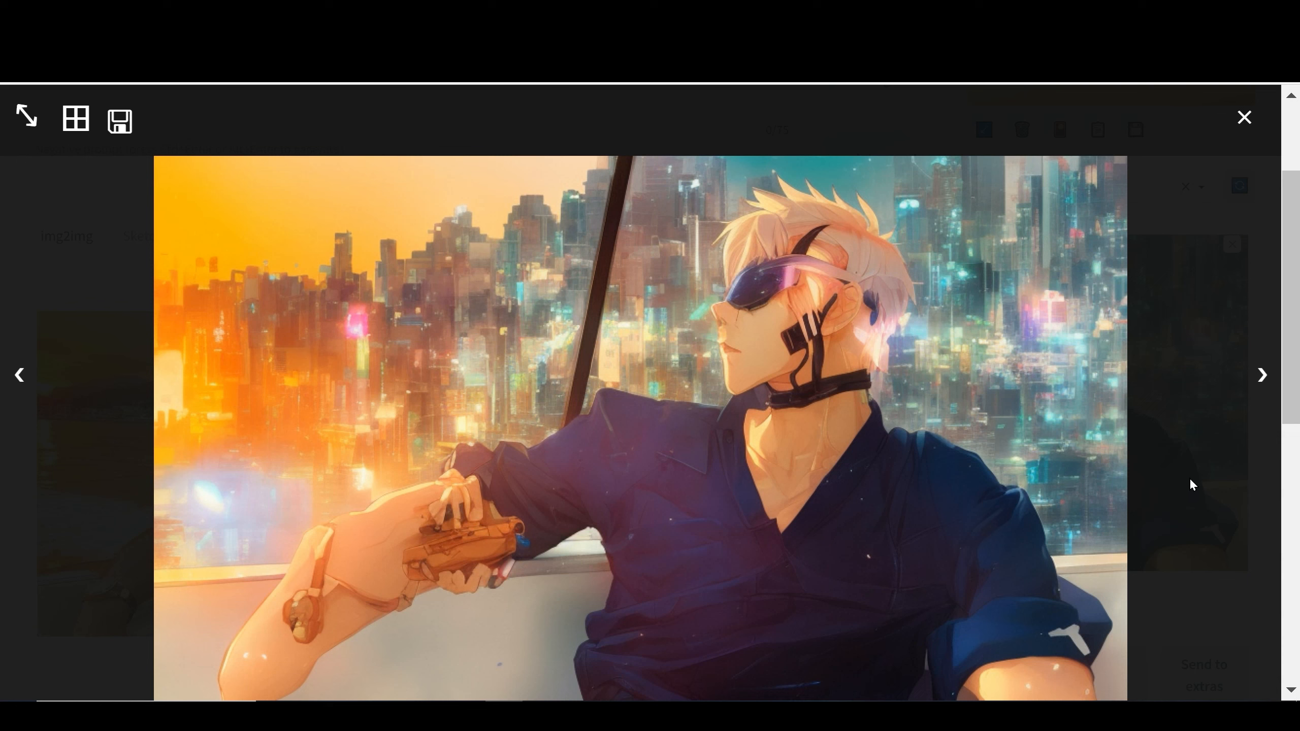
scroll(758, 266, "up", 3)
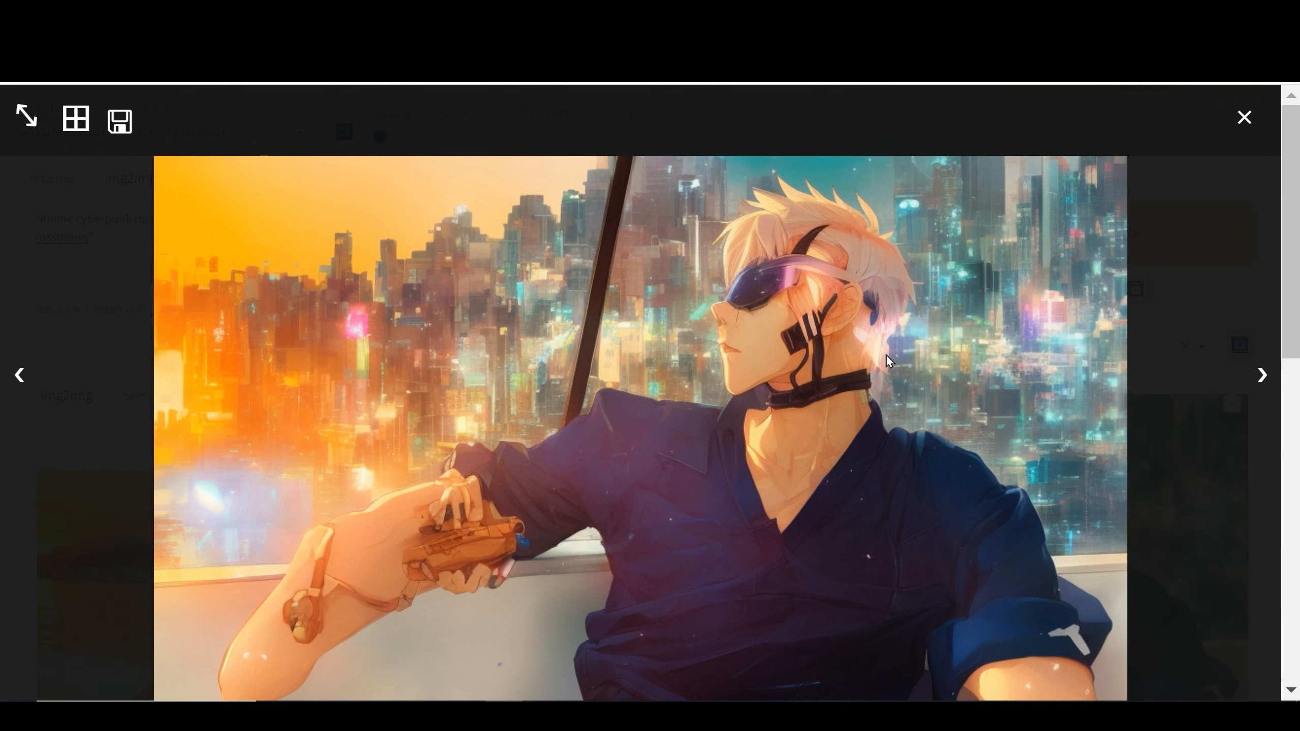
left_click(1172, 378)
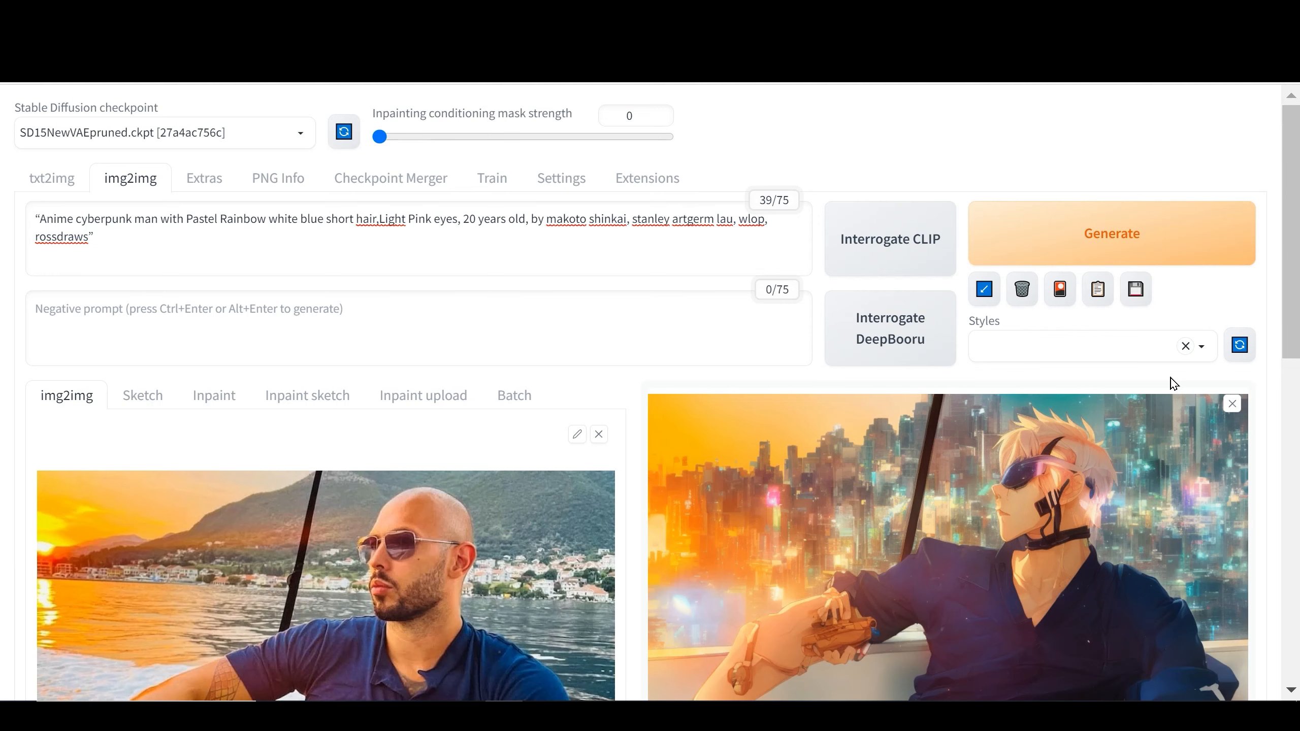
- Save the generated anime cyberpunk image so that it is available for download
scroll(947, 514, "down", 1)
scroll(947, 514, "down", 9)
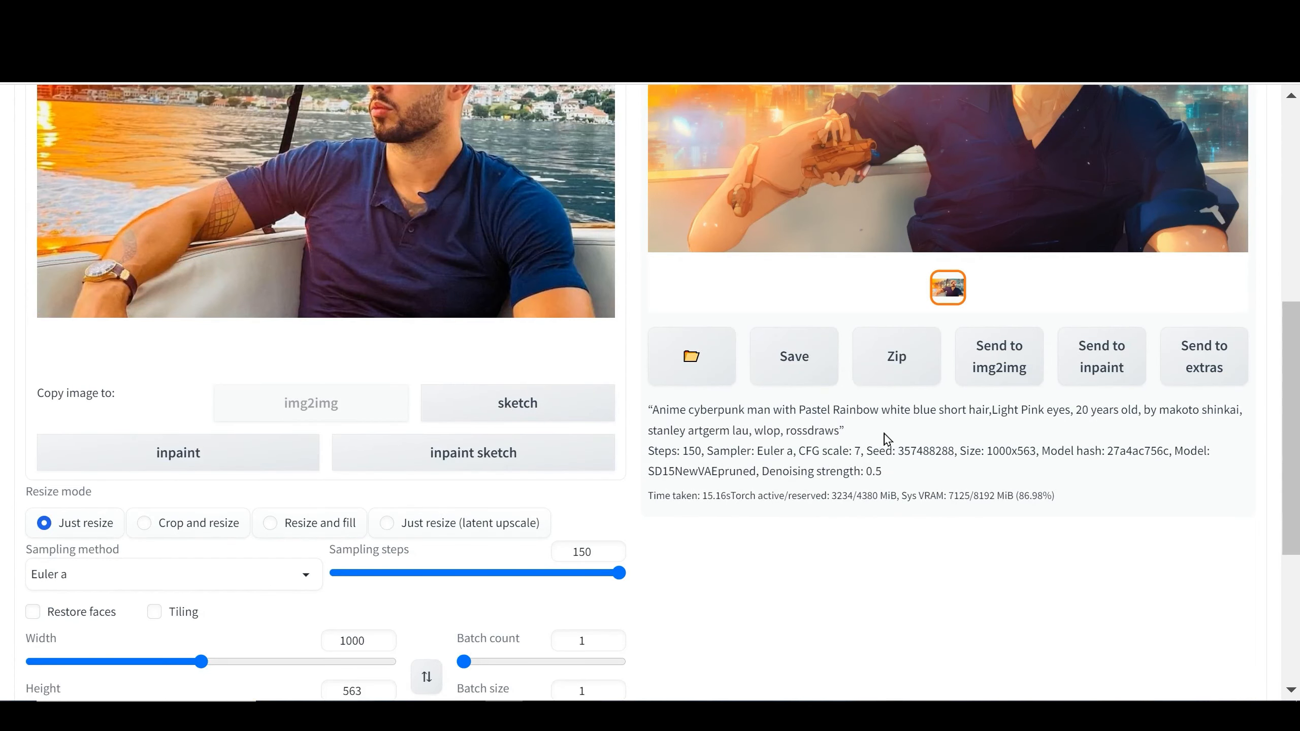
scroll(754, 543, "up", 3)
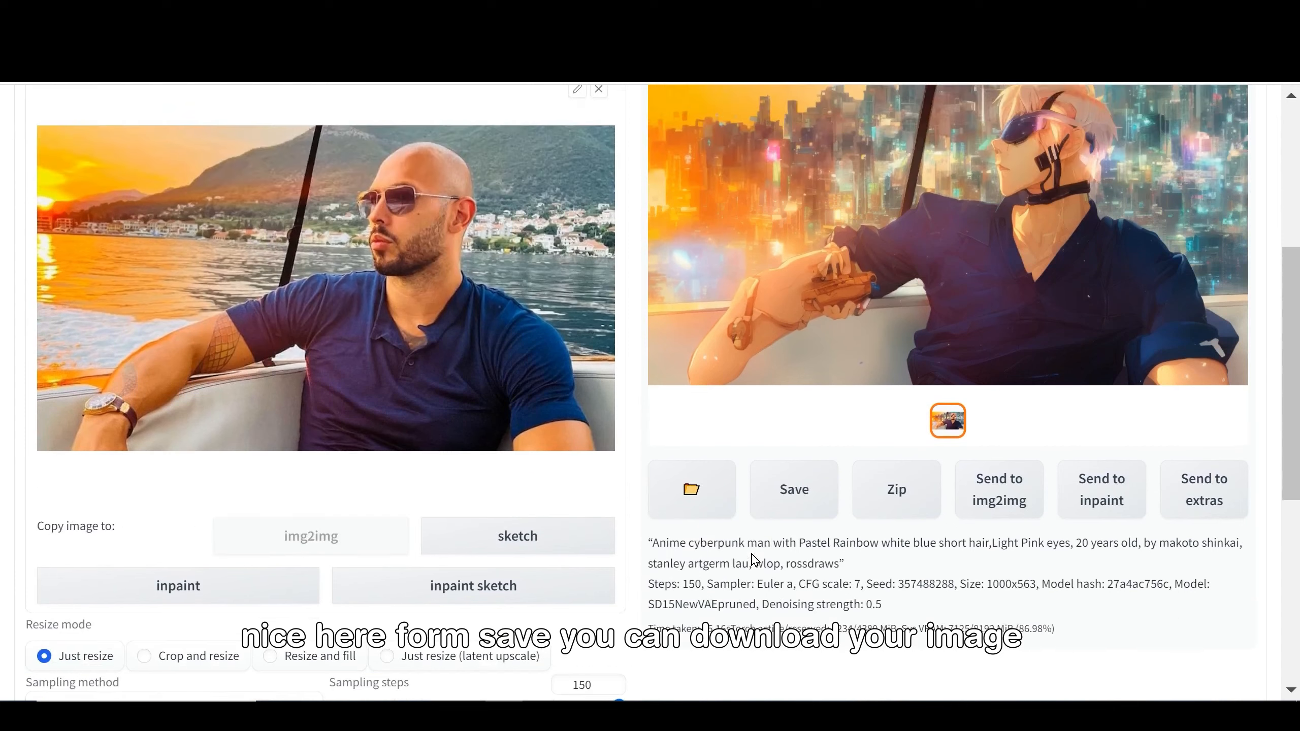
left_click(784, 532)
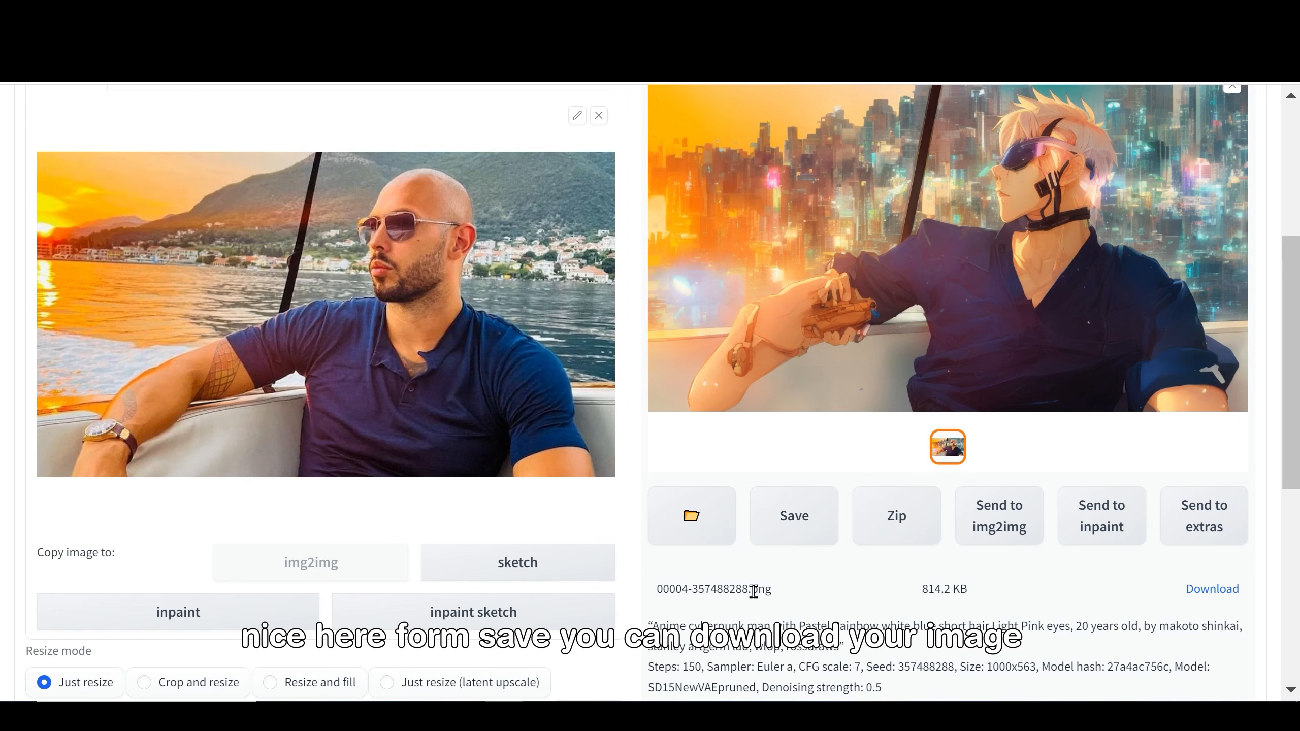
- Replace the whole prompt with "spooky, dark, robots, anime"
scroll(630, 560, "up", 5)
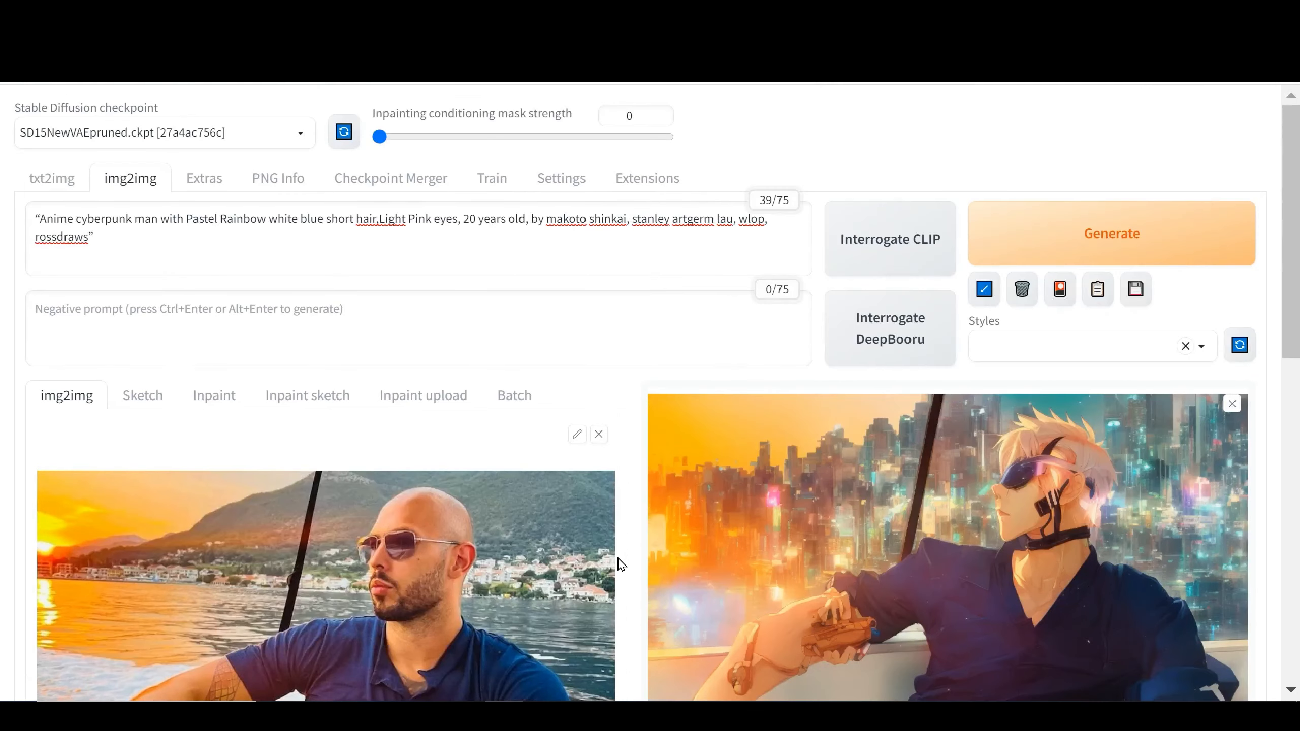
scroll(637, 419, "down", 5)
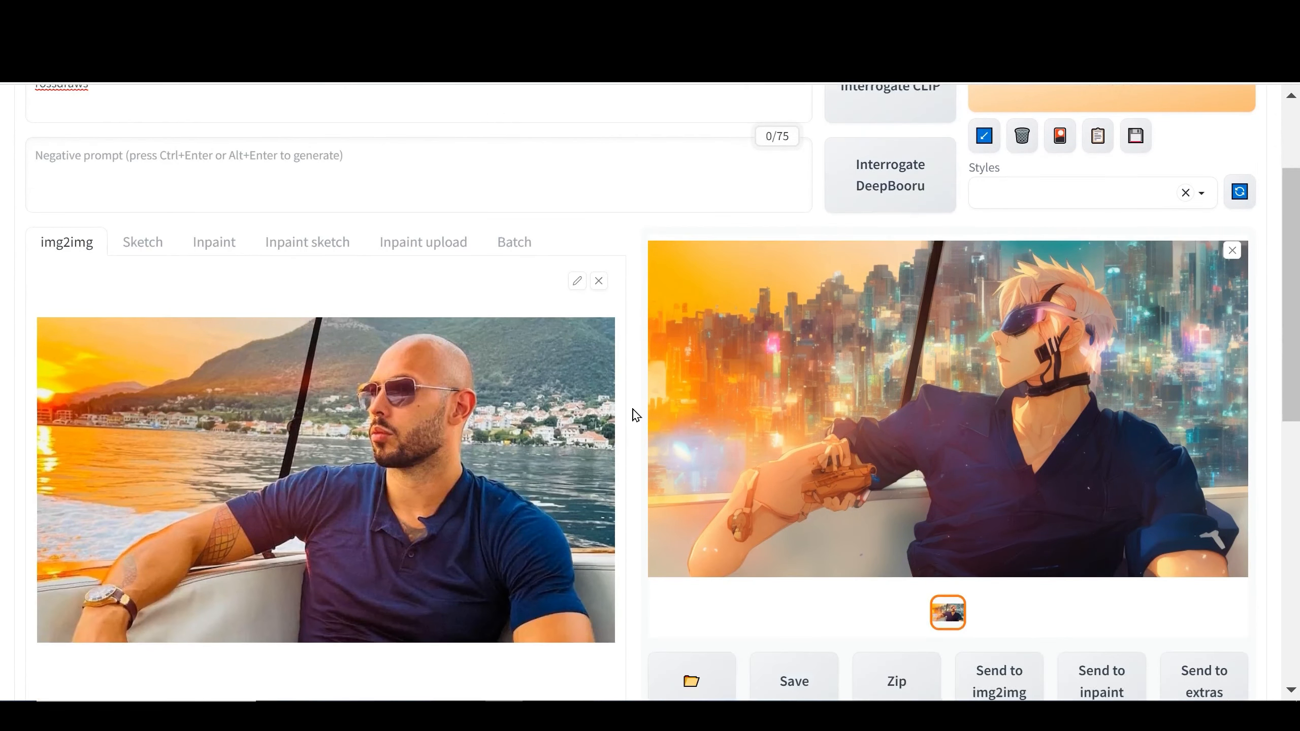
scroll(636, 415, "up", 5)
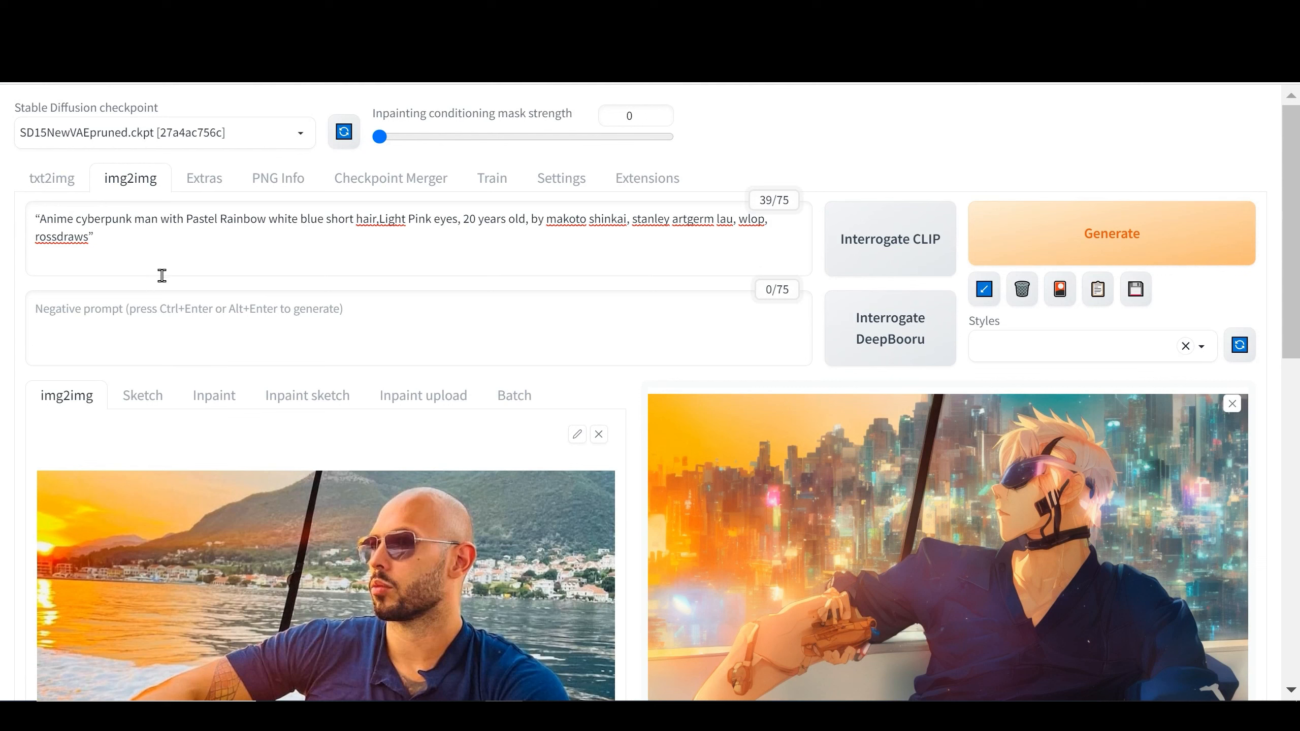
left_click_drag(89, 245, 11, 228)
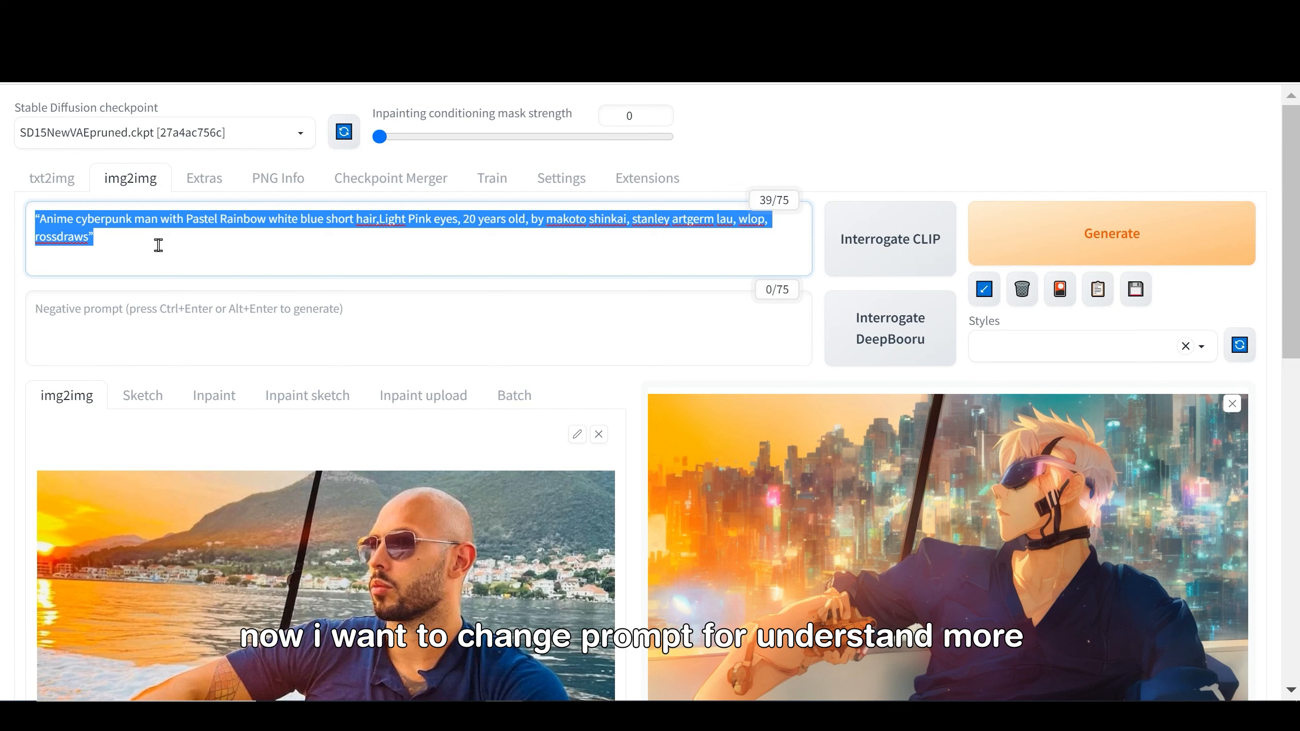
key("BackSpace")
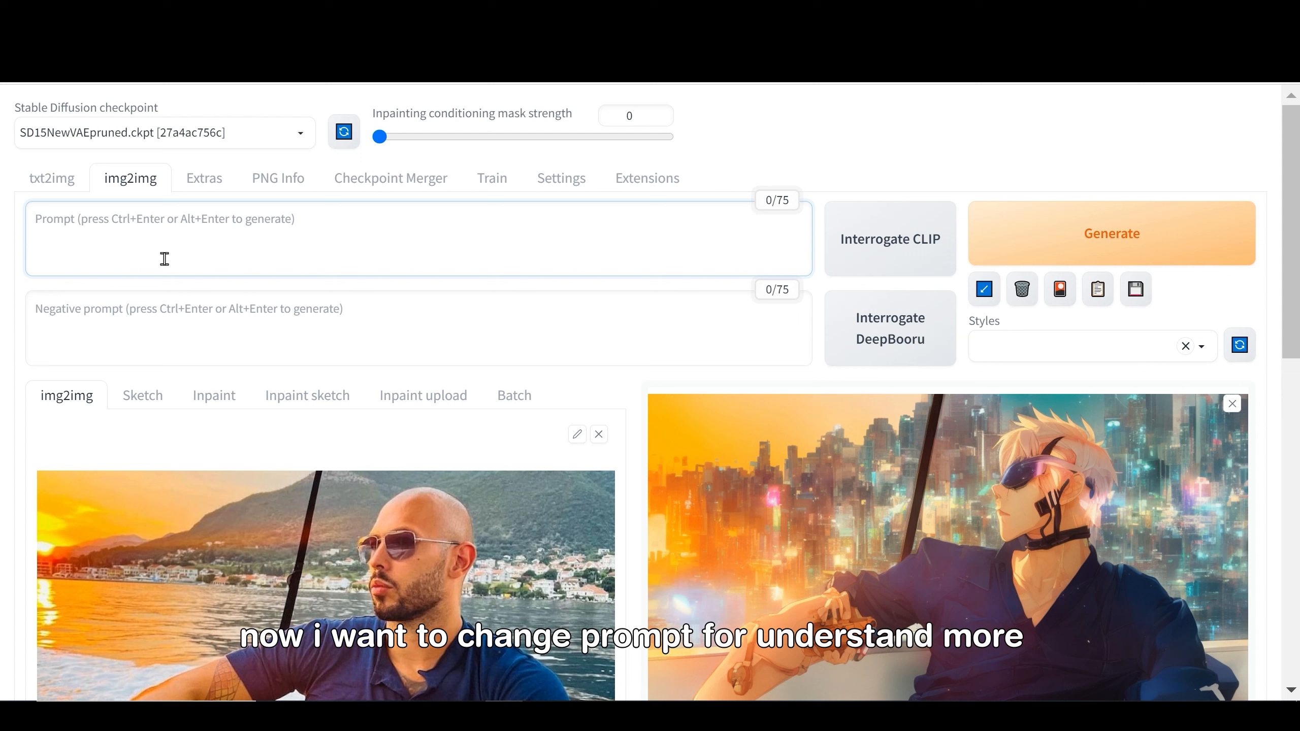
type("spo")
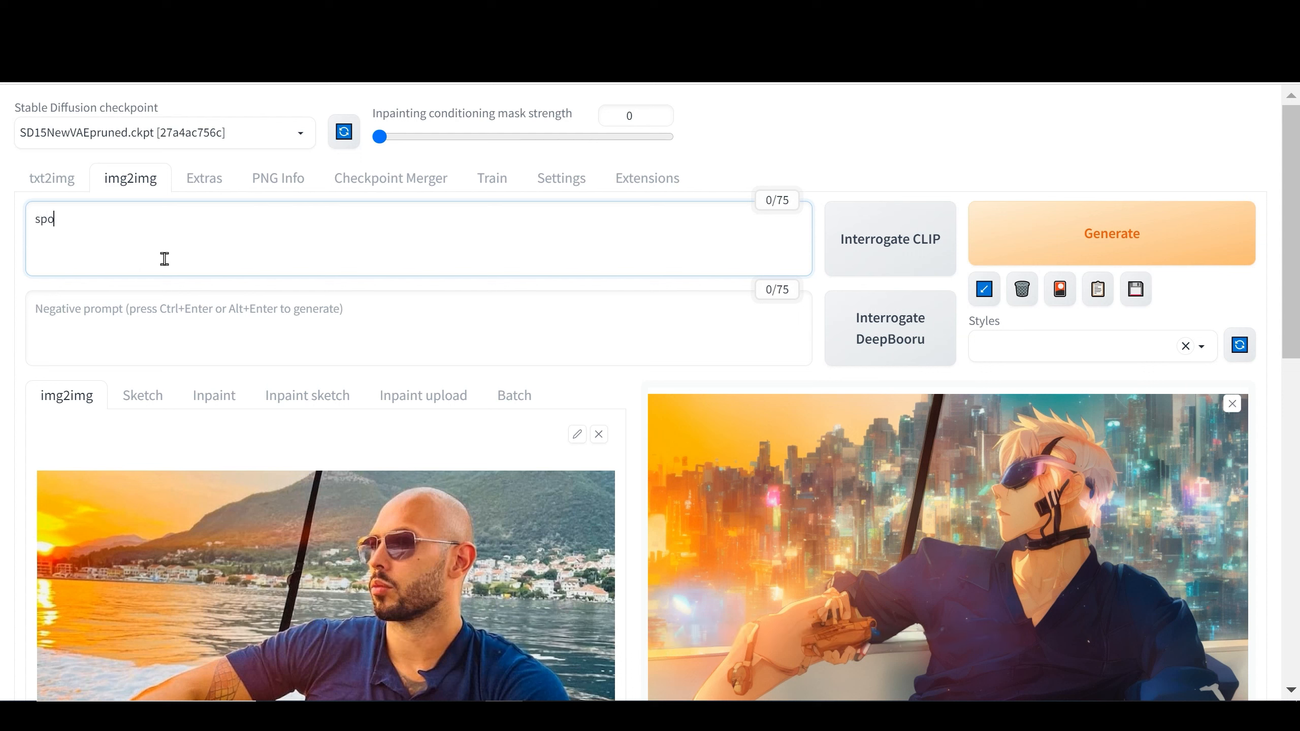
type("oky, dark, robots,")
type("anime")
- Generate a new image from the changed prompt and compare its live preview with the source photo
left_click(1133, 209)
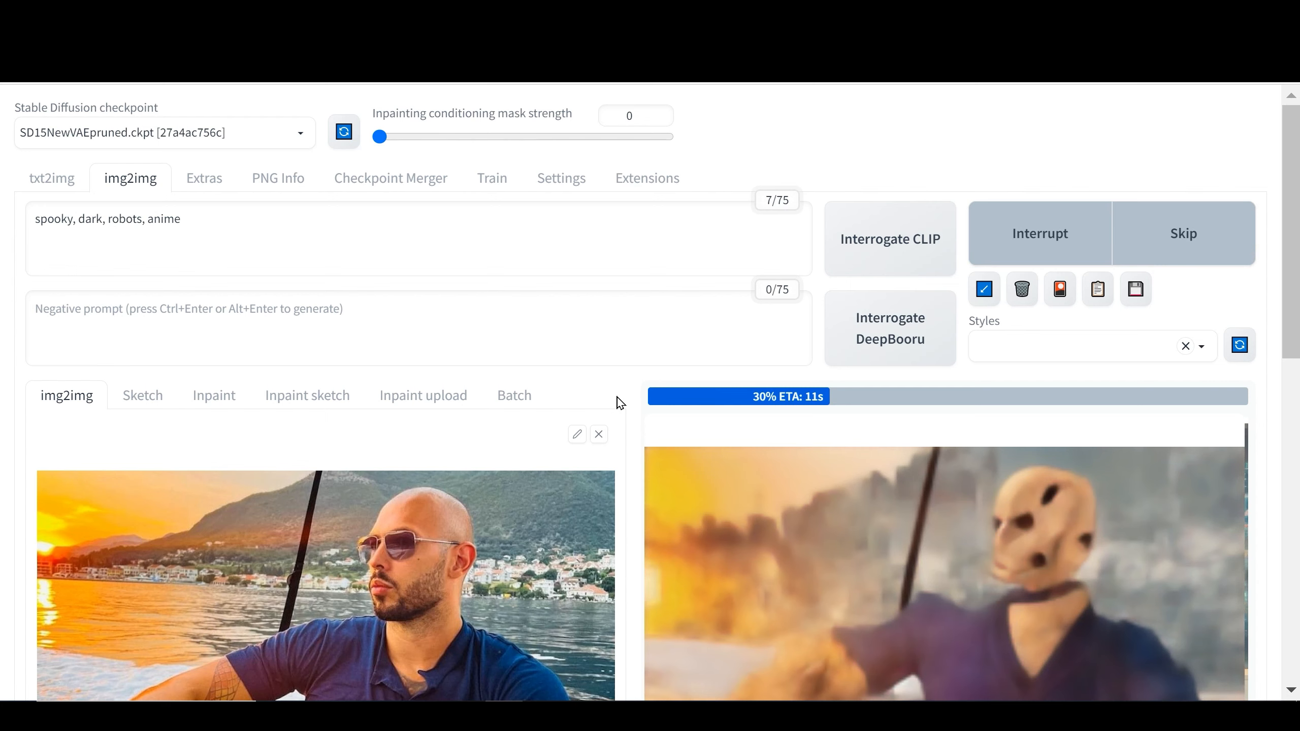
scroll(626, 410, "down", 6)
scroll(630, 413, "up", 3)
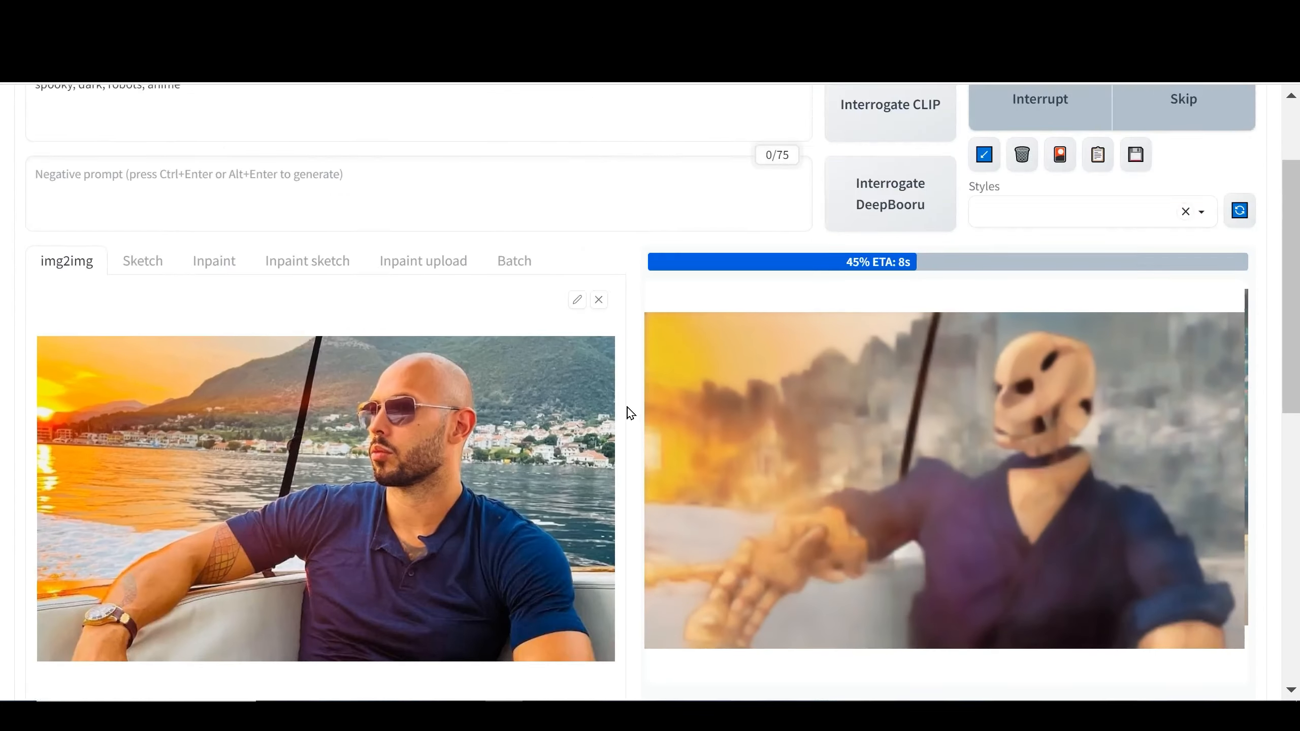